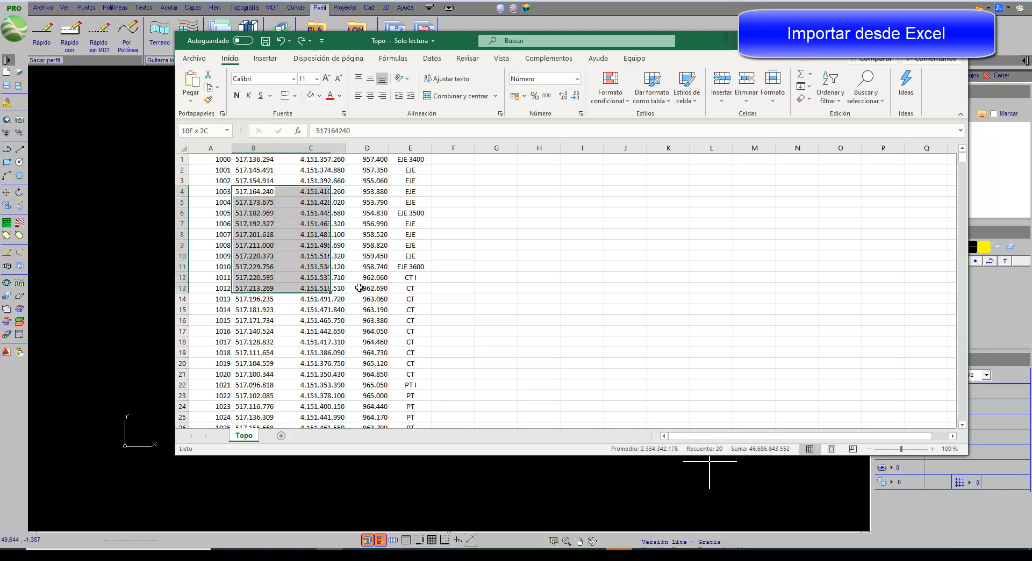
Step: Choose the tab-delimited text format (*.txt) for saving the point worksheet as Topo.pun in the TopoCal 2020 Ejemplos folder
left_click_drag(538, 236, 537, 245)
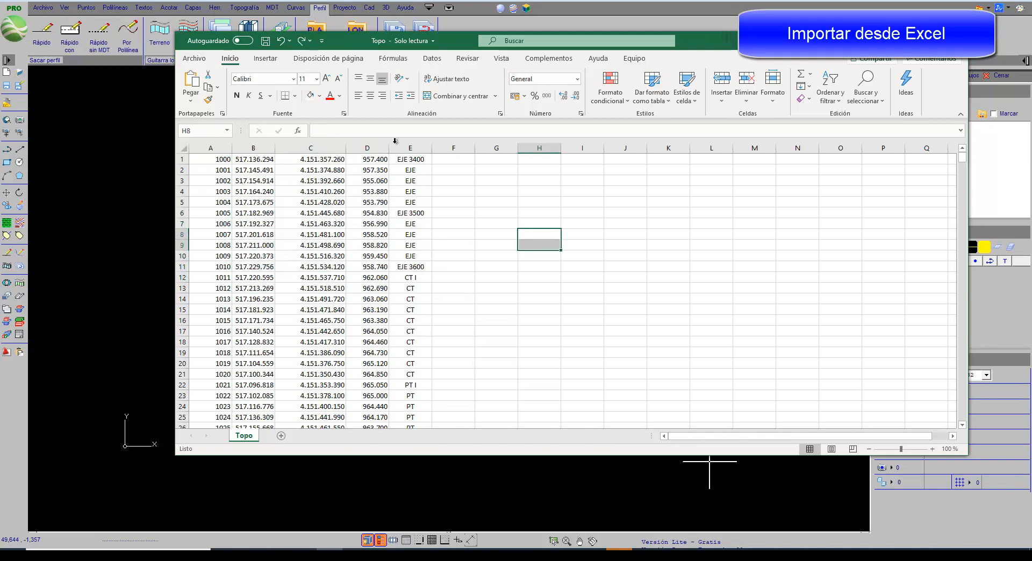
left_click(191, 57)
left_click(237, 202)
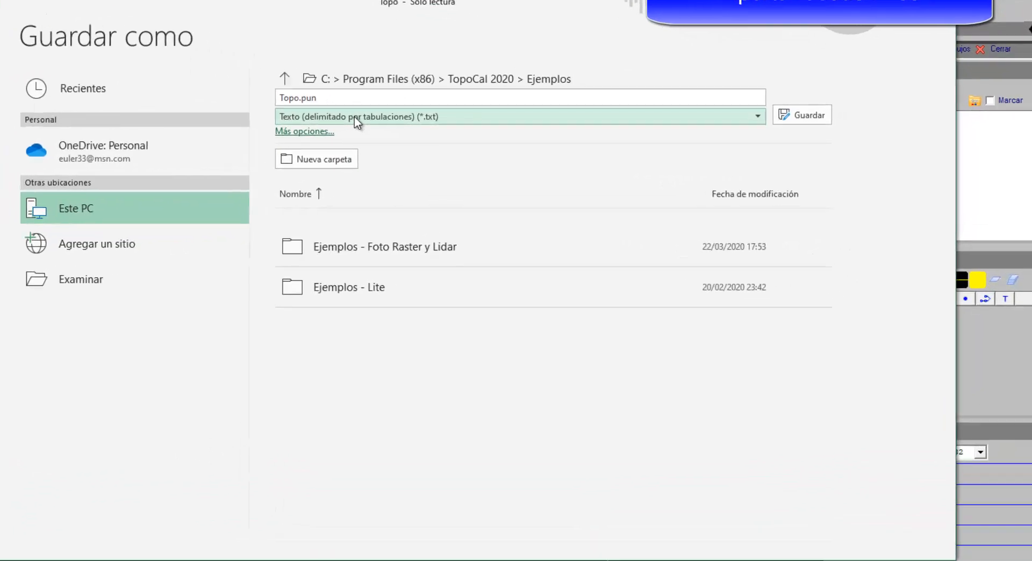
left_click(507, 121)
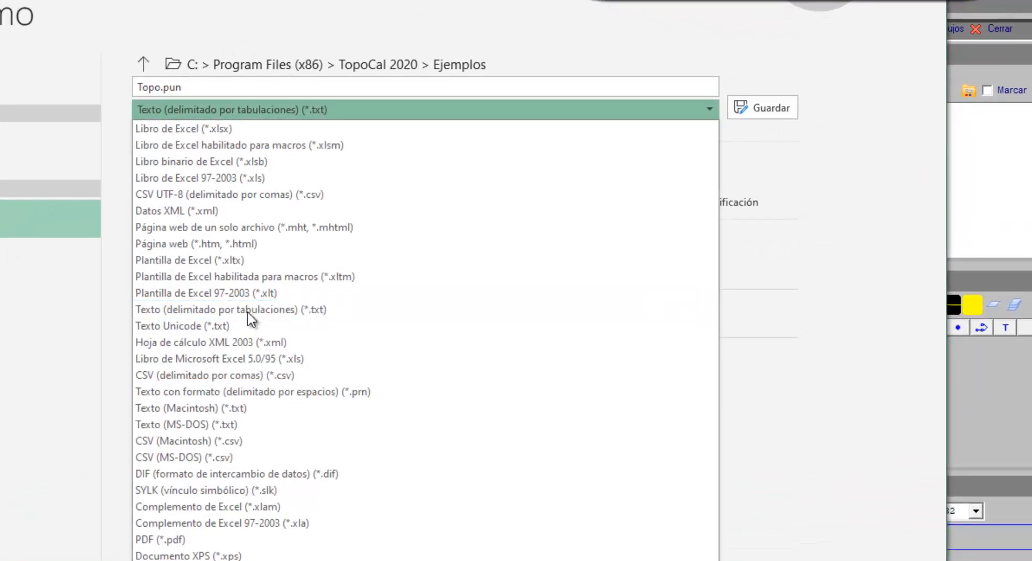
left_click(277, 308)
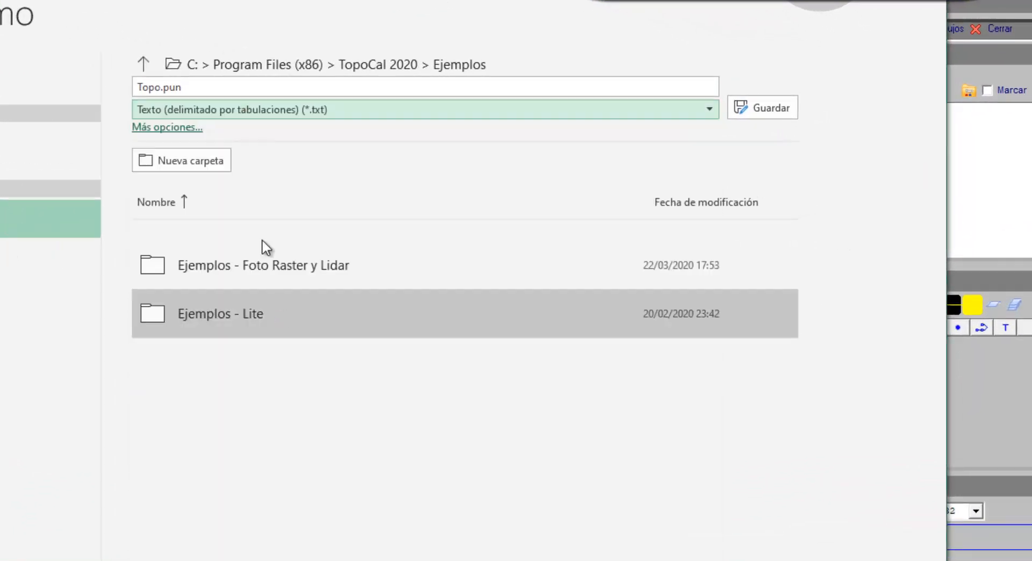
left_click(207, 89)
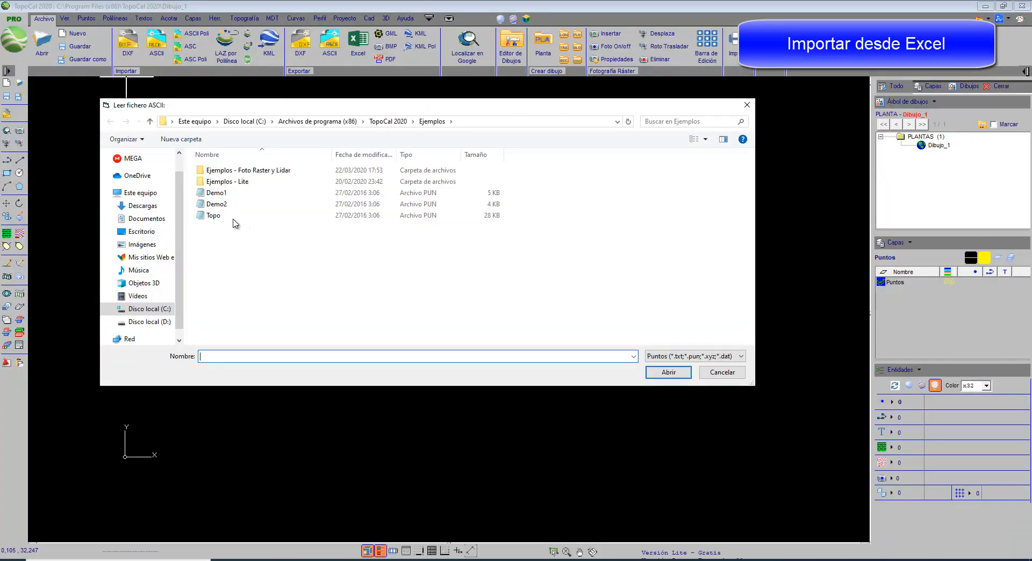
Step: Load Topo.pun from the Ejemplos folder into the ASCII import and show all its points in the preview
left_click(231, 216)
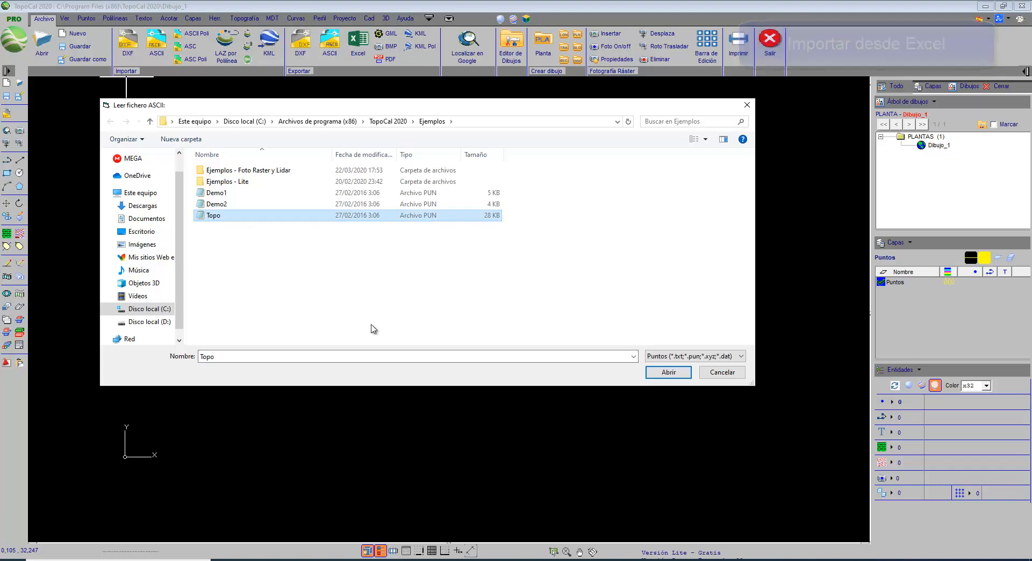
key("Return")
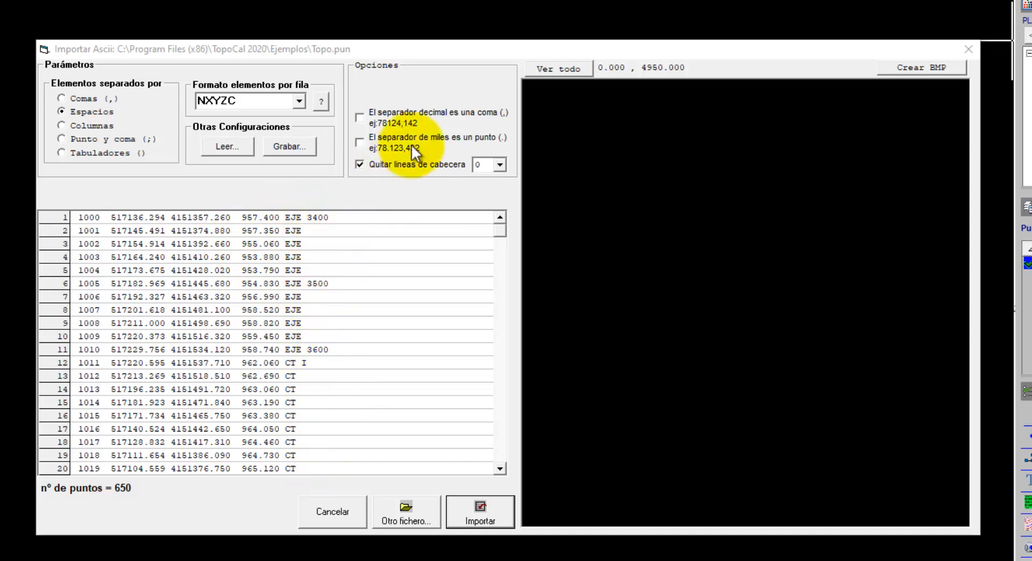
left_click(554, 69)
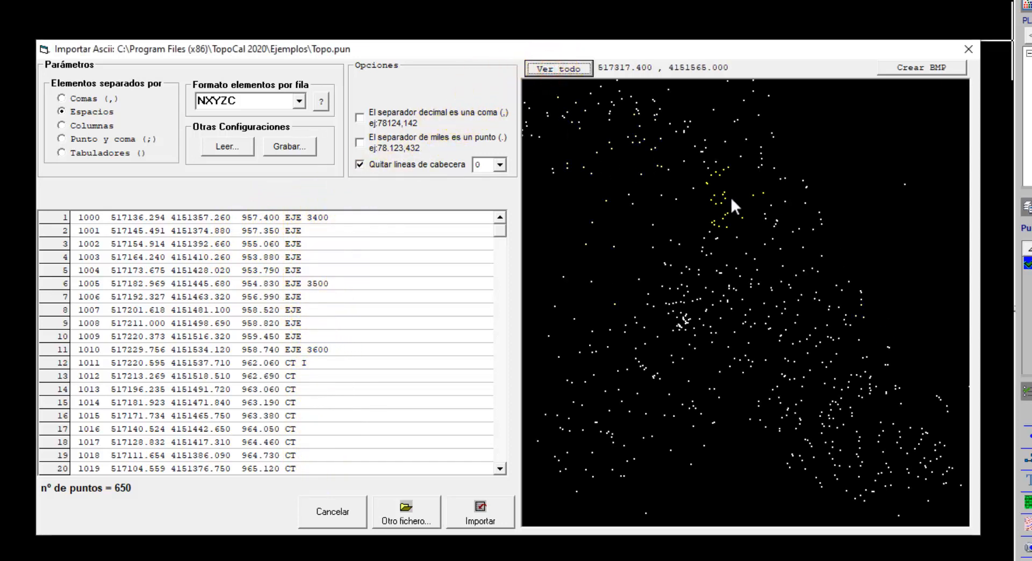
Step: Try separating the elements by columns and move the column boundary after the code text slightly outward
left_click(80, 126)
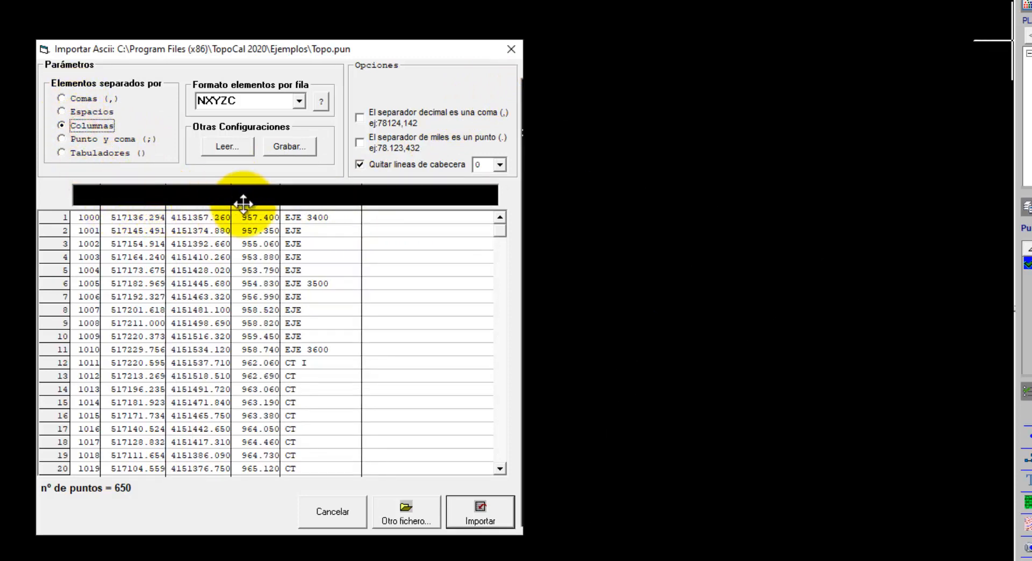
mouse_move(233, 202)
left_mouse_down()
mouse_move(278, 198)
mouse_move(230, 196)
left_mouse_up()
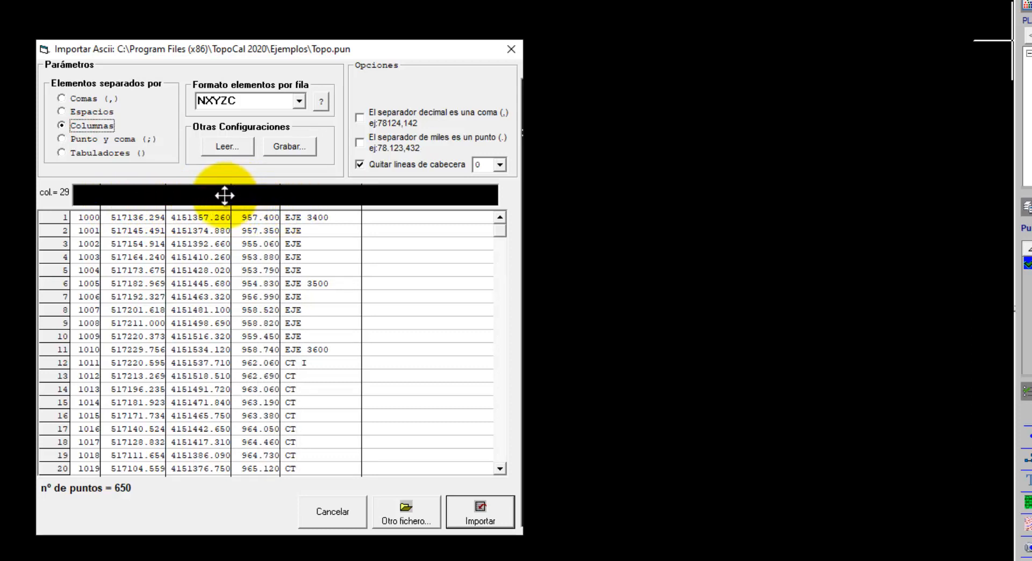
mouse_move(361, 201)
left_mouse_down()
mouse_move(374, 202)
mouse_move(346, 202)
mouse_move(375, 202)
left_mouse_up()
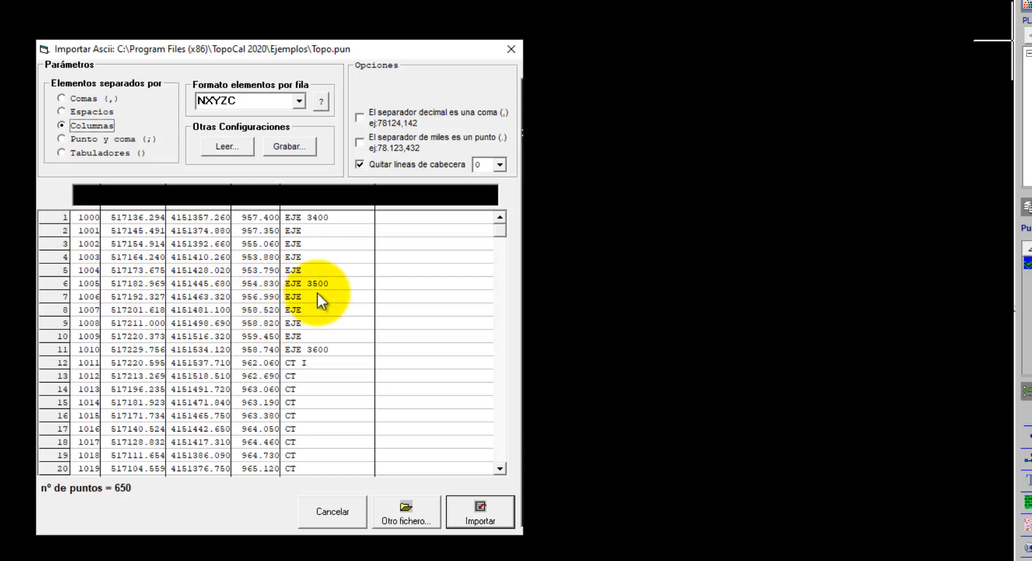
Step: Try the XYZRGB row format for the import, and return the format to NXYZC
left_click(299, 101)
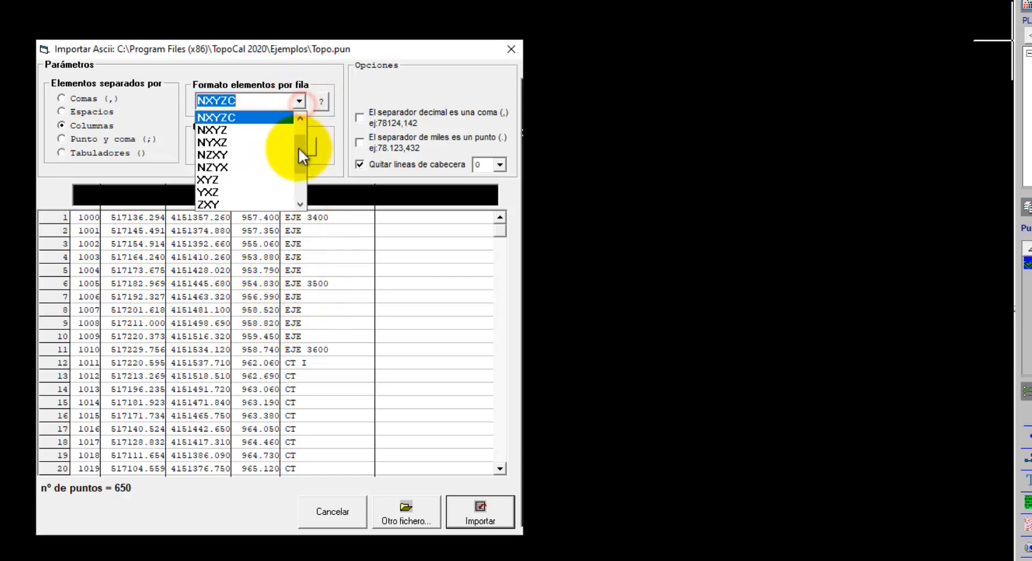
left_click_drag(299, 148, 306, 112)
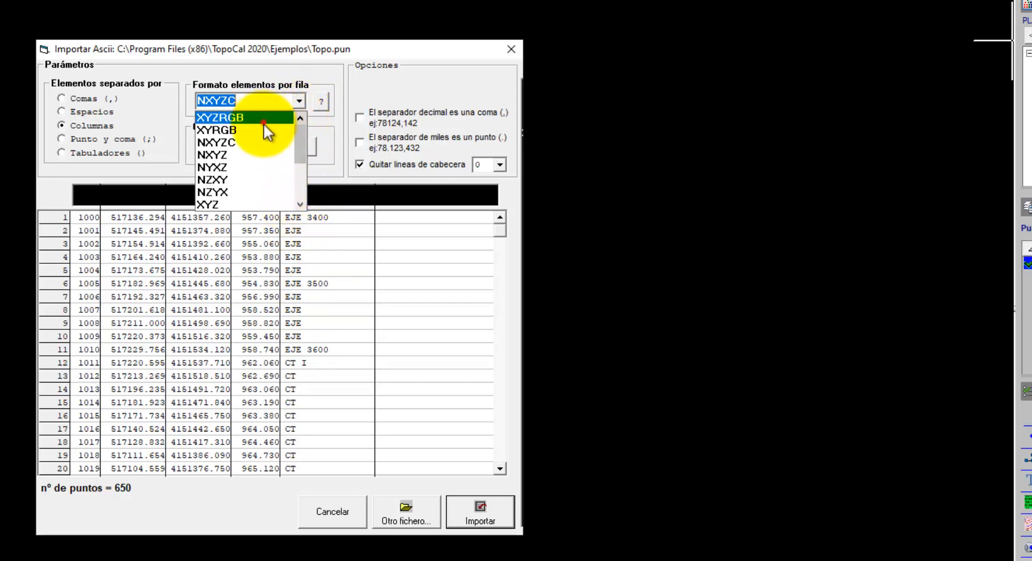
left_click(264, 118)
left_click(298, 101)
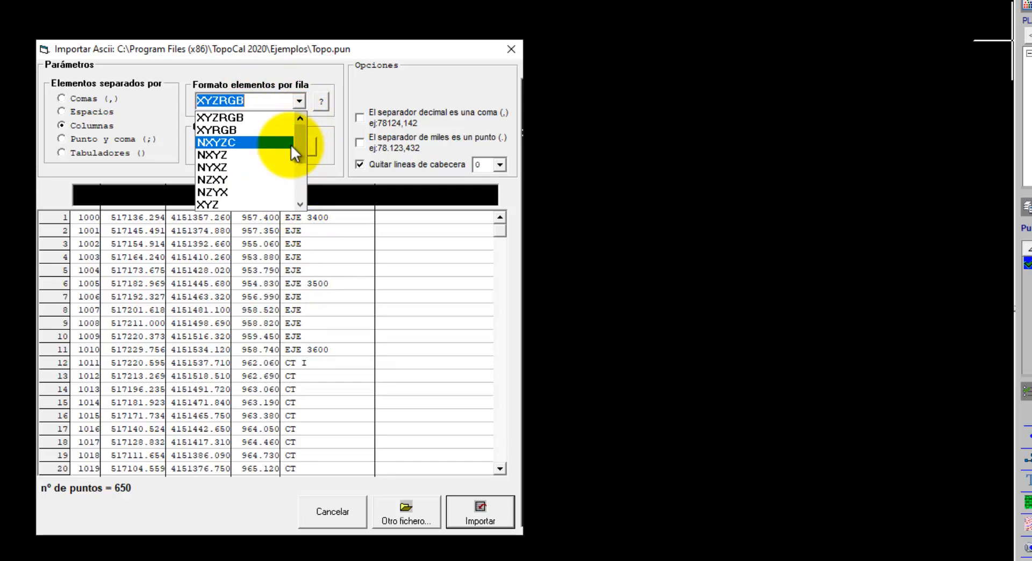
left_click(292, 143)
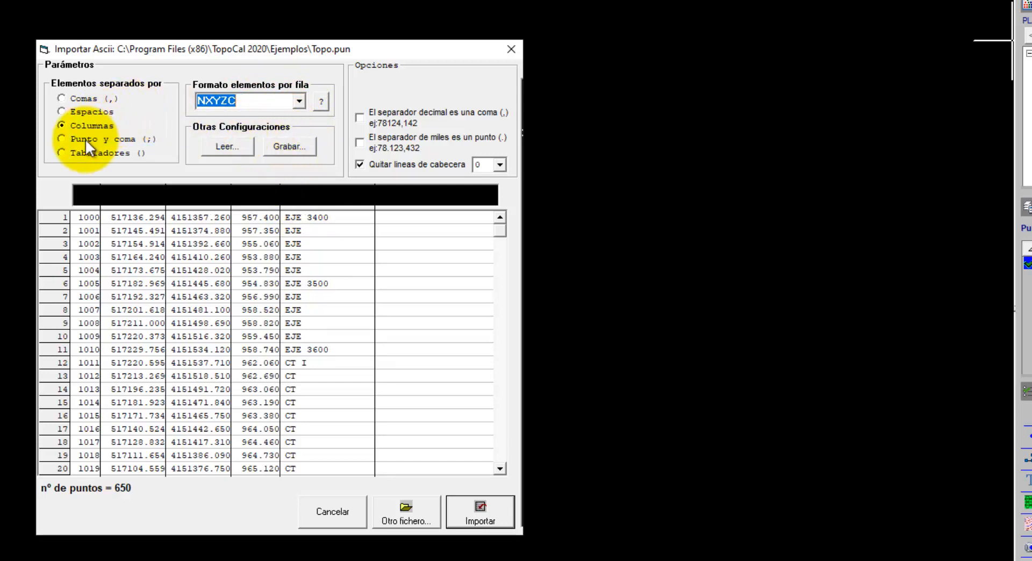
Step: Try tabs and semicolons as element separators, and return the separator to spaces
left_click(86, 154)
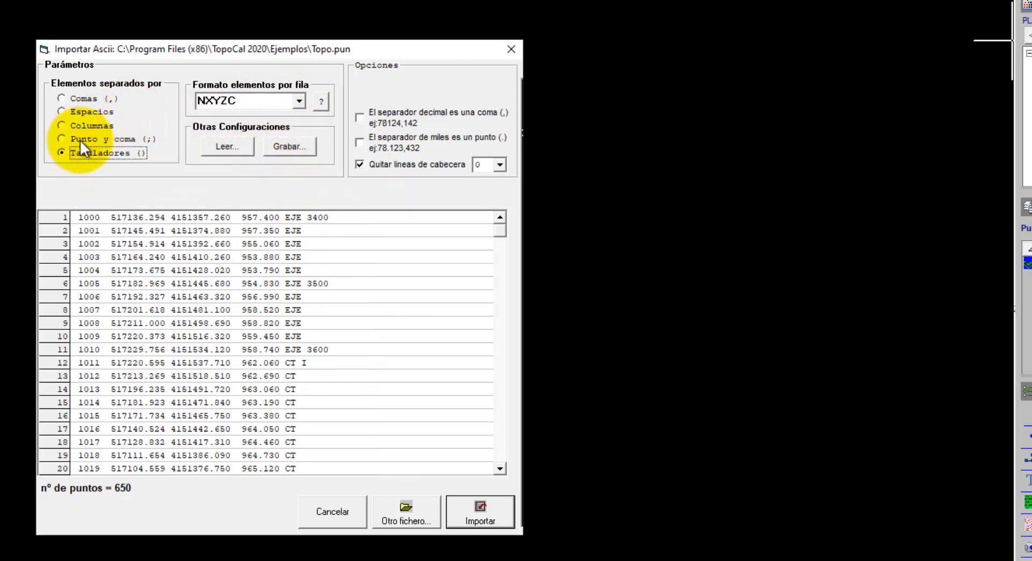
left_click(81, 139)
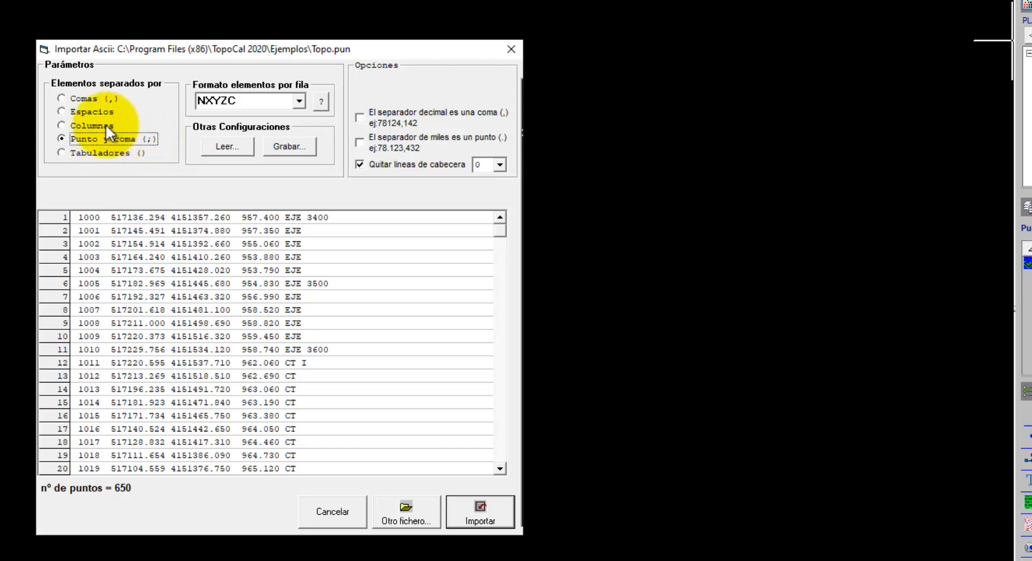
left_click(83, 112)
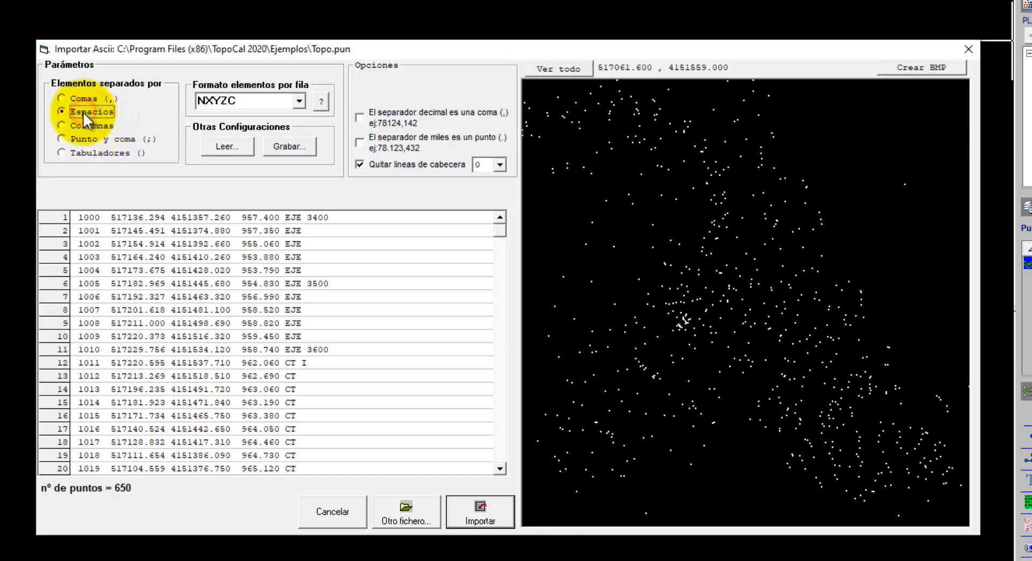
Step: Turn off the removal of header lines and import the Topo.pun points into the drawing
left_click(361, 163)
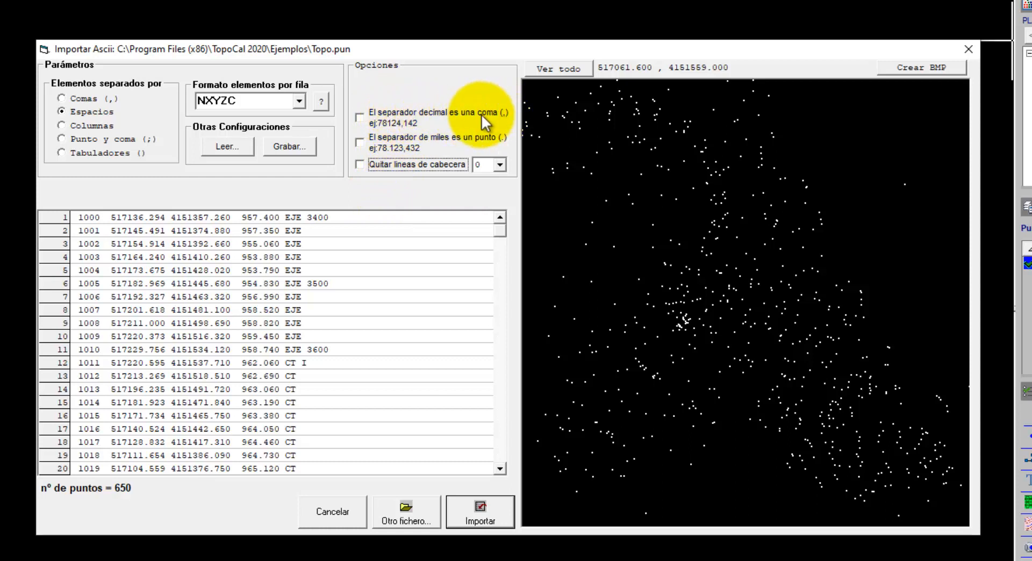
left_click(382, 120)
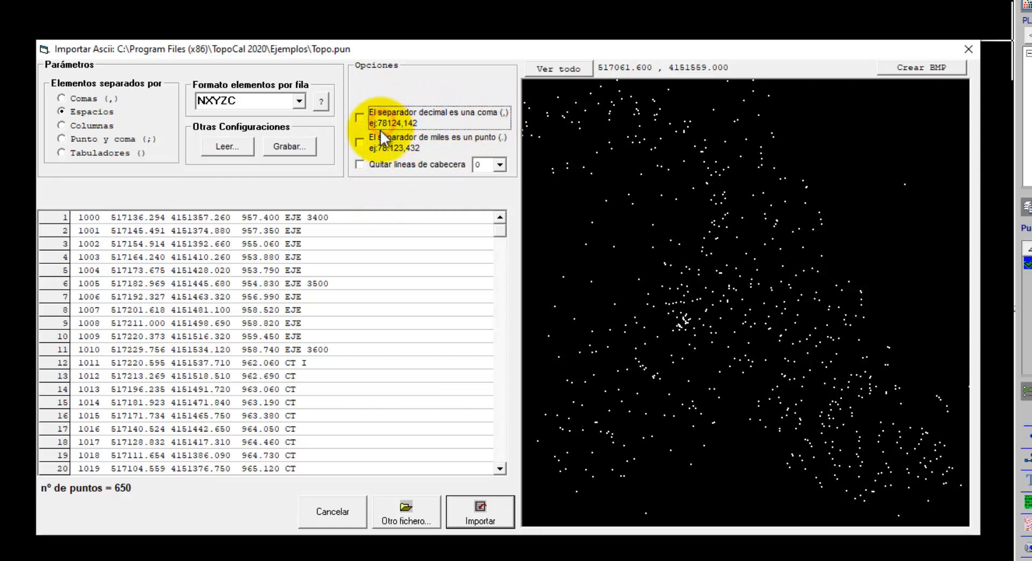
left_click(373, 143)
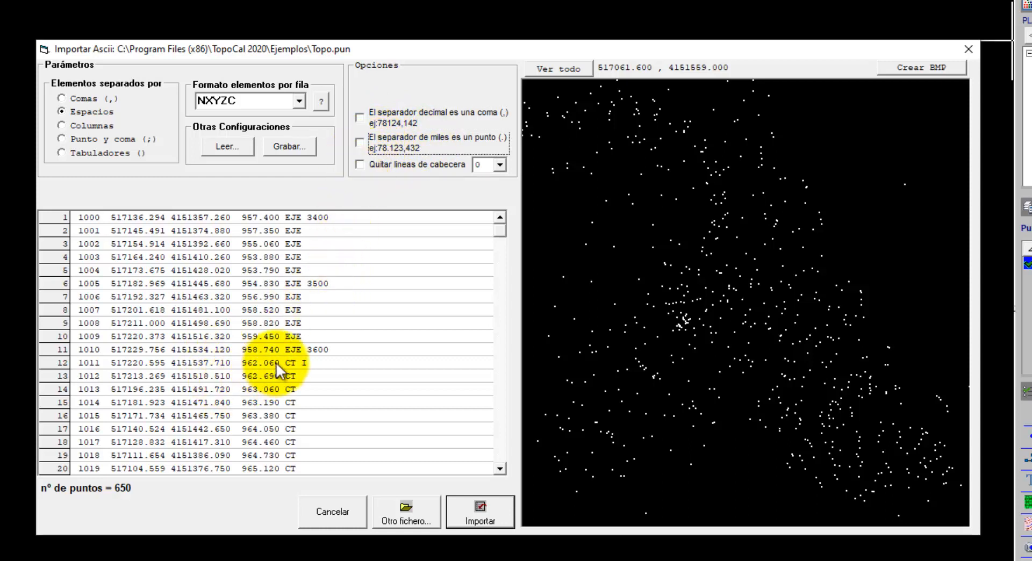
left_click_drag(495, 234, 498, 463)
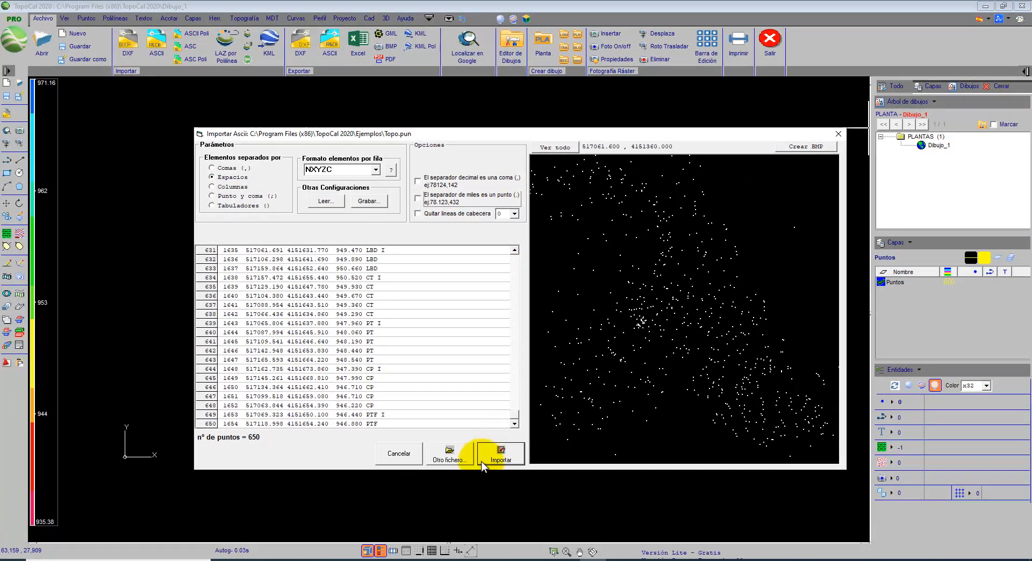
left_click(503, 455)
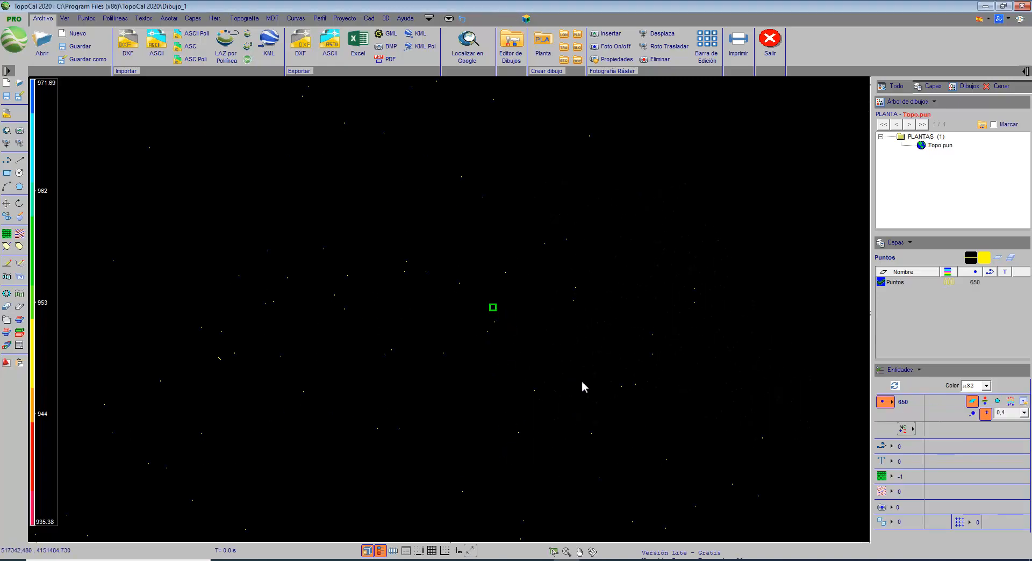
Step: Turn on the number and code labels of the imported points and inspect them up close in the drawing
left_click(1013, 434)
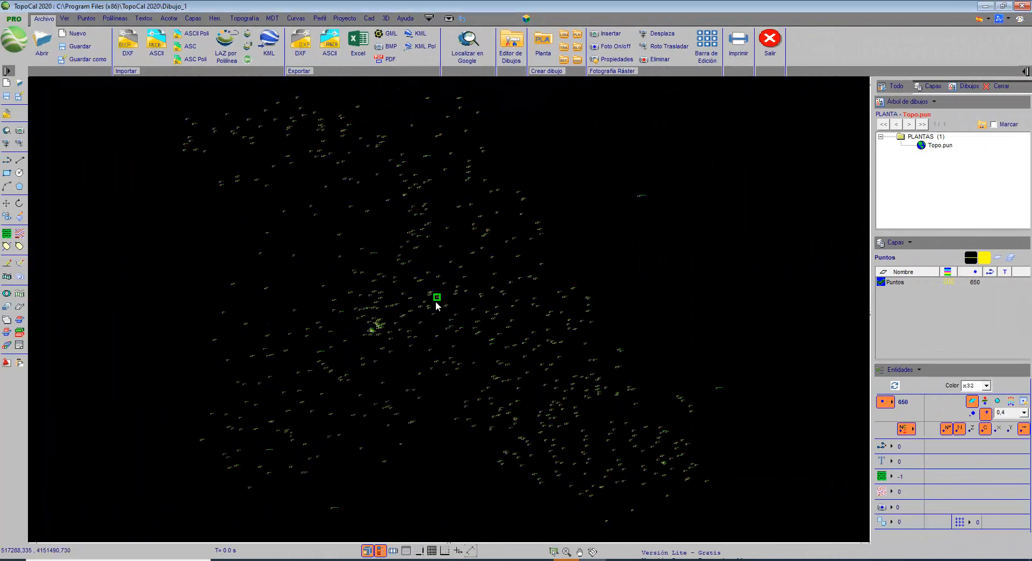
scroll(437, 305, "up", 6)
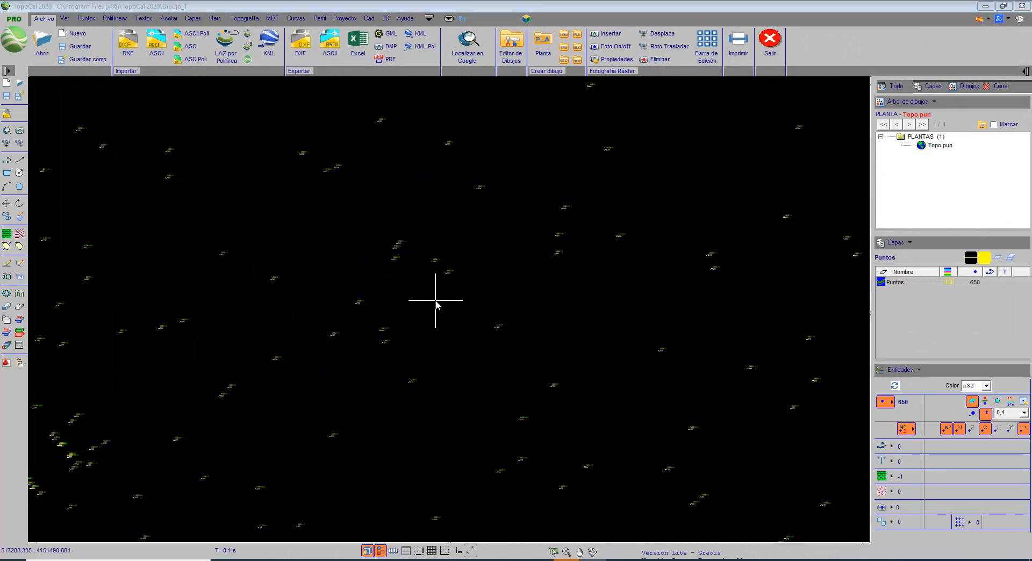
scroll(436, 305, "up", 5)
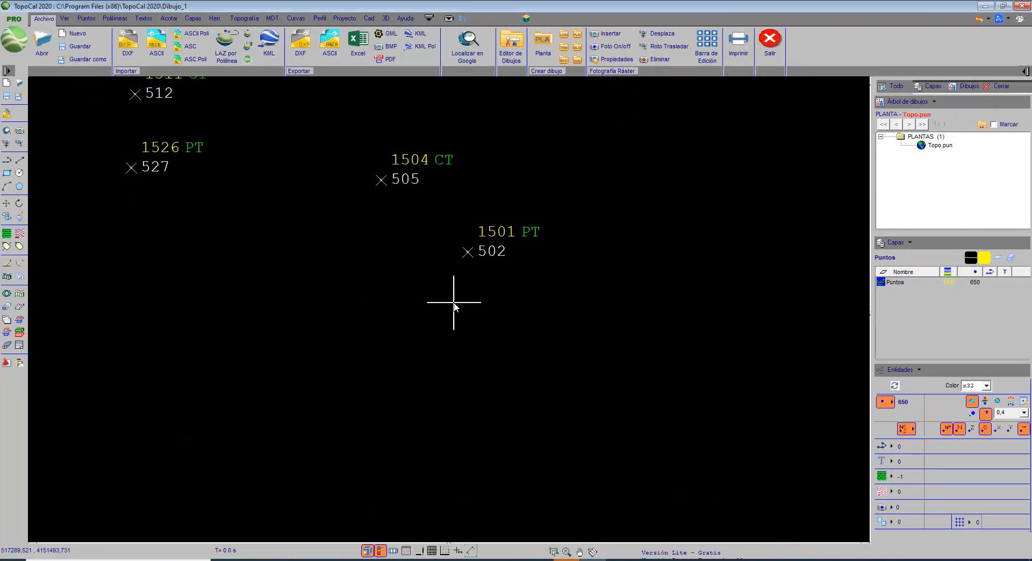
scroll(455, 304, "down", 8)
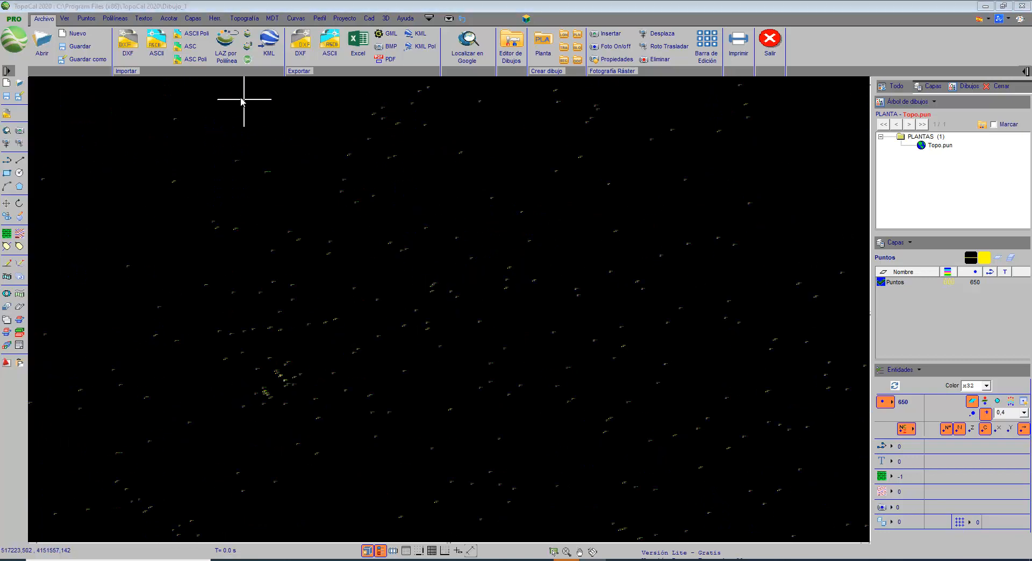
Step: Open the Autocroquis table for the imported point codes
left_click(254, 22)
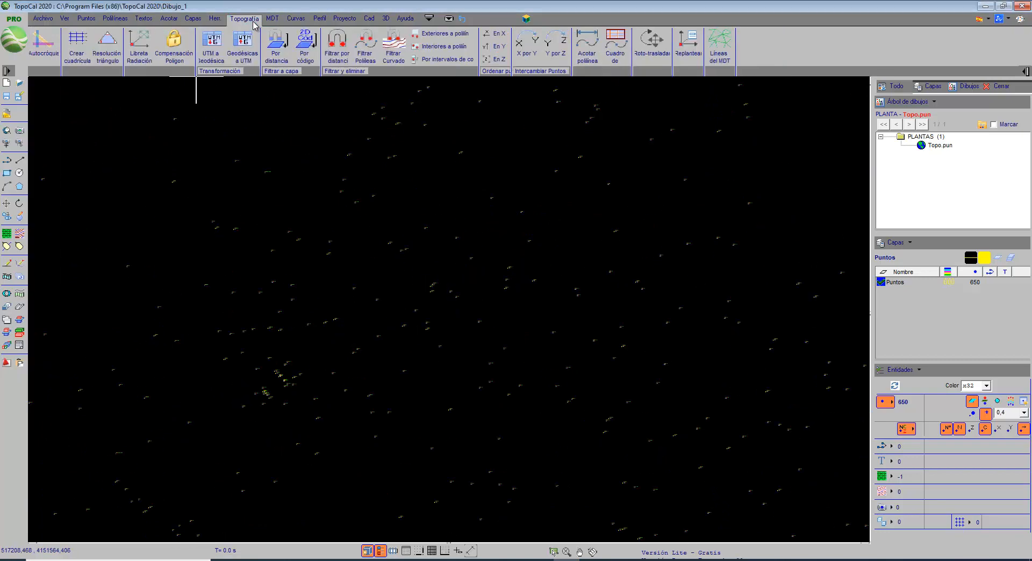
left_click(45, 48)
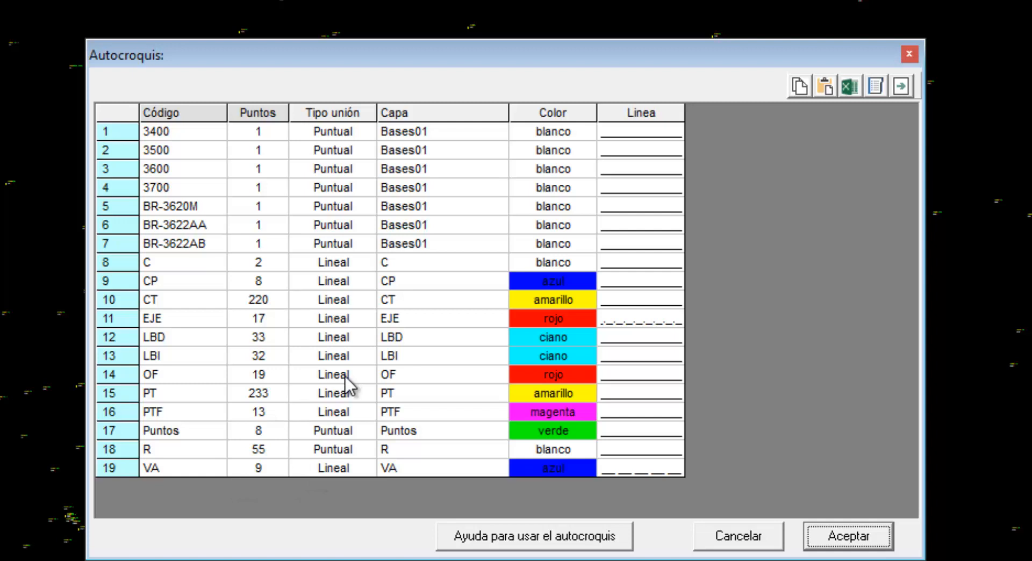
Step: Try the Lineal union type for code 3400 and switch it back to Puntual
left_click(329, 129)
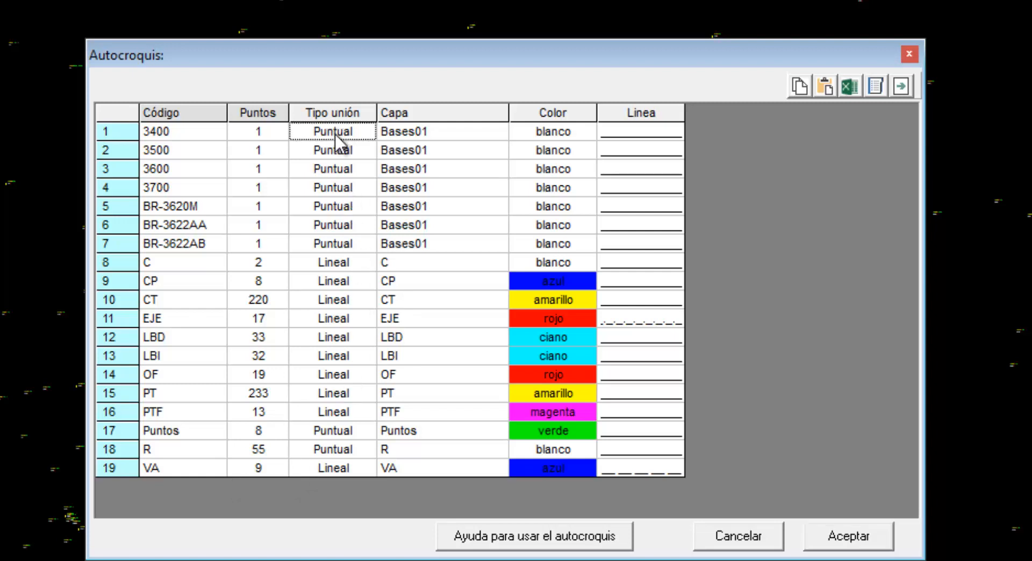
left_click(334, 134)
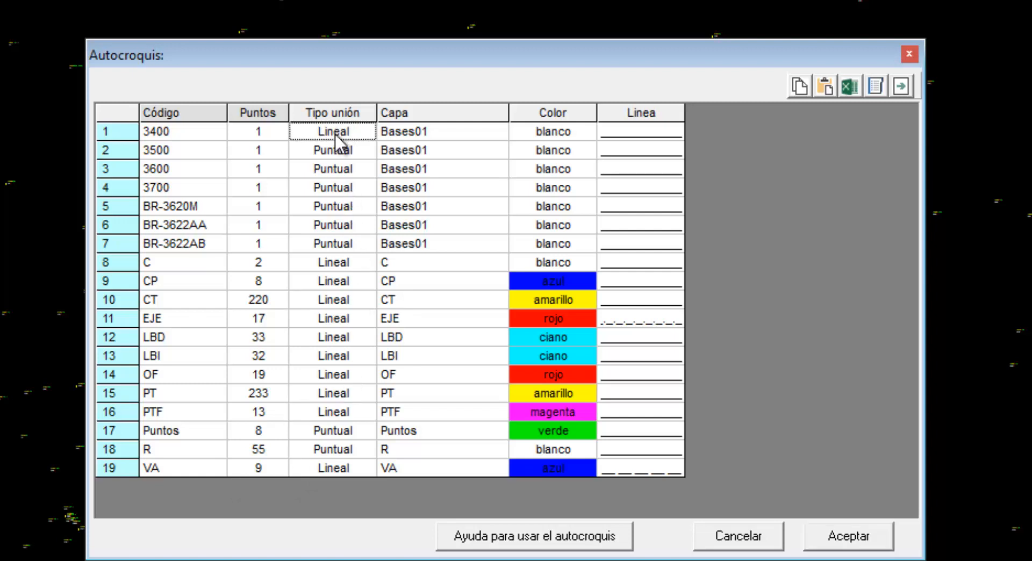
left_click(362, 133)
left_click(362, 133)
Step: Rename the layer assigned to code 3400 as Bases
left_click(407, 137)
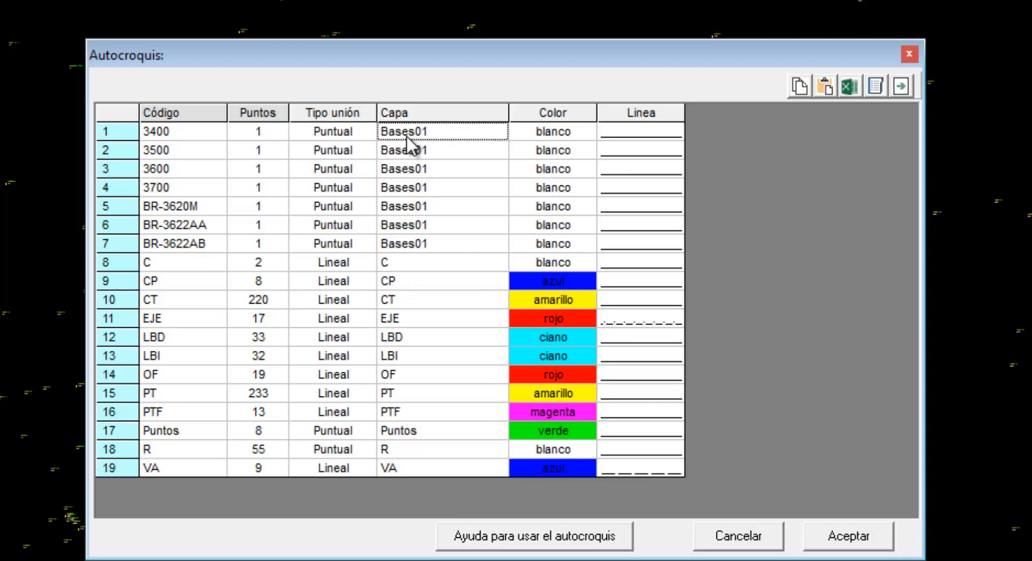
type("B")
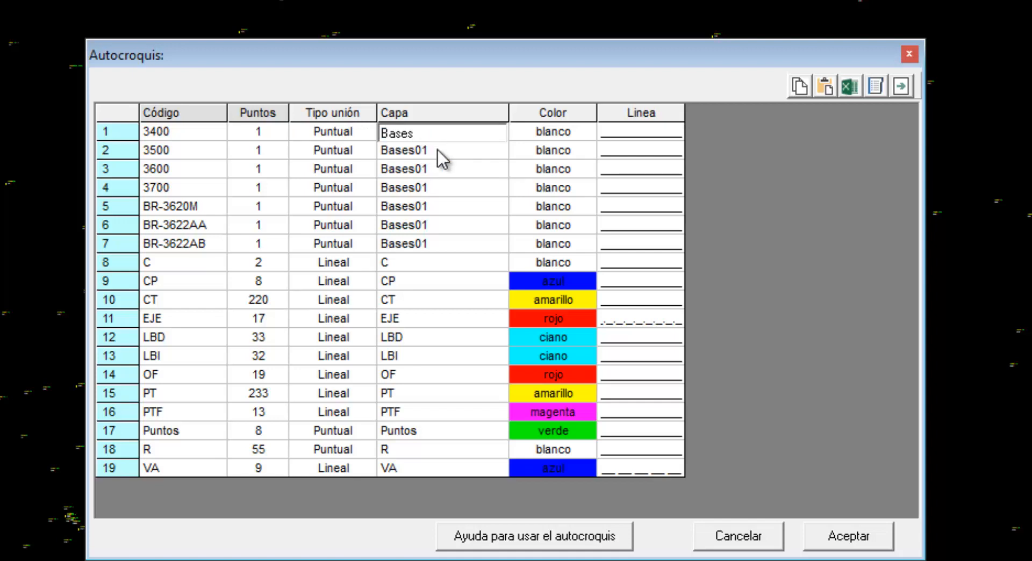
left_click(438, 150)
Step: Assign the Bases layer to codes 3500, 3600, 3700, BR-3620M, BR-3622AA and BR-3622AB in the Autocroquis table
left_click_drag(439, 146, 463, 218)
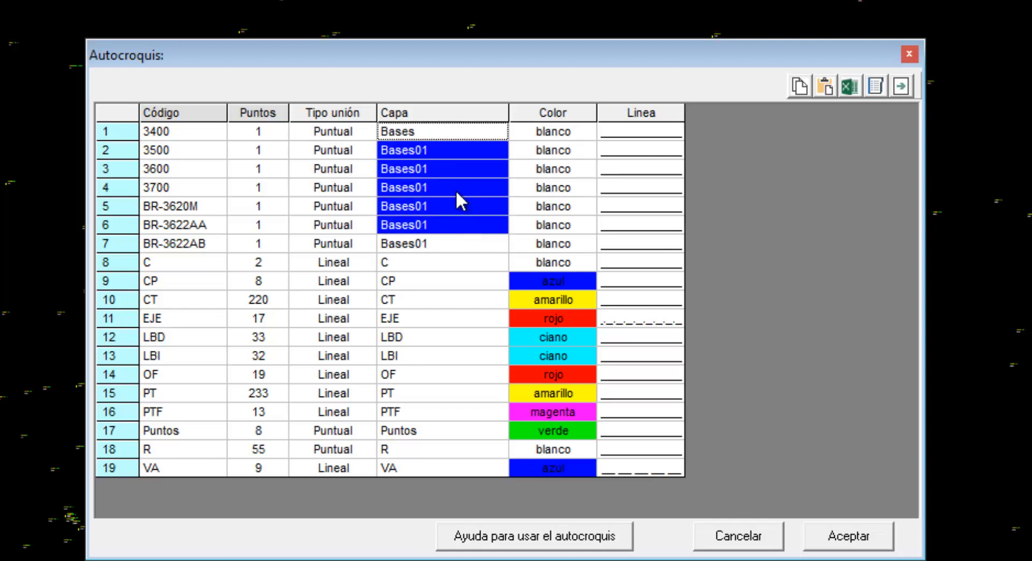
right_click(469, 219)
left_click_drag(437, 147, 472, 234)
right_click(472, 235)
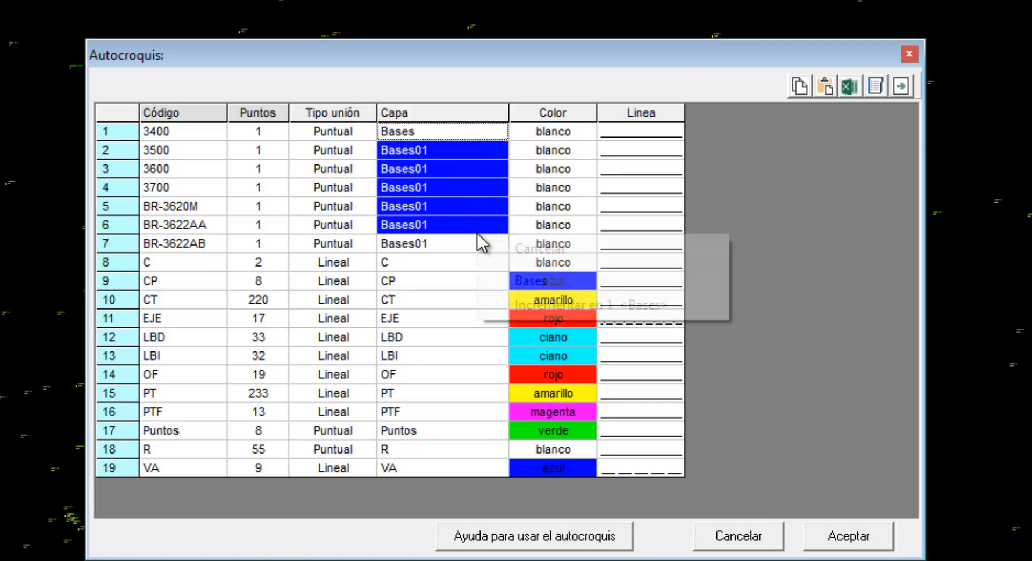
left_click(515, 277)
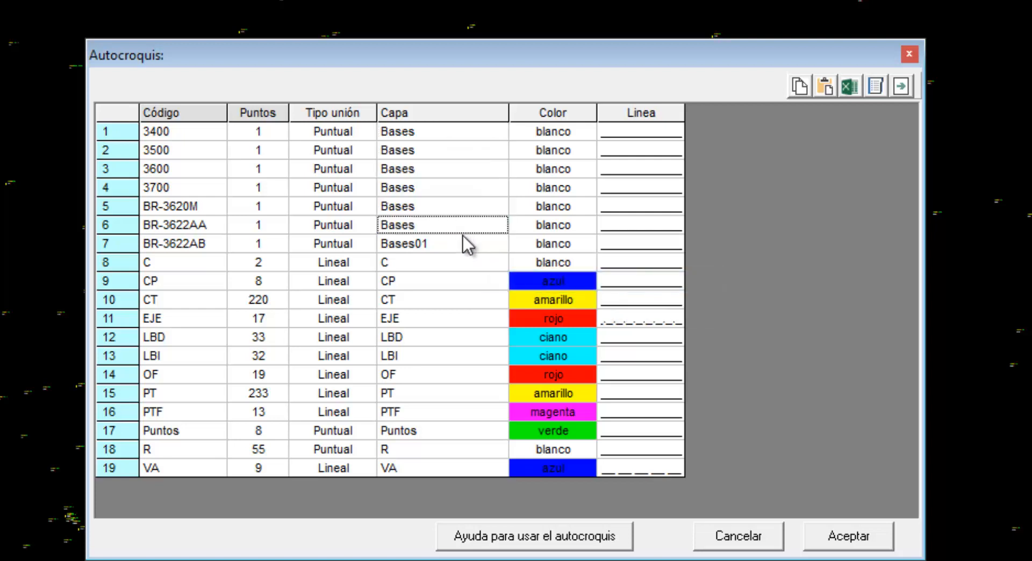
left_click(473, 245)
right_click(475, 246)
left_click(507, 281)
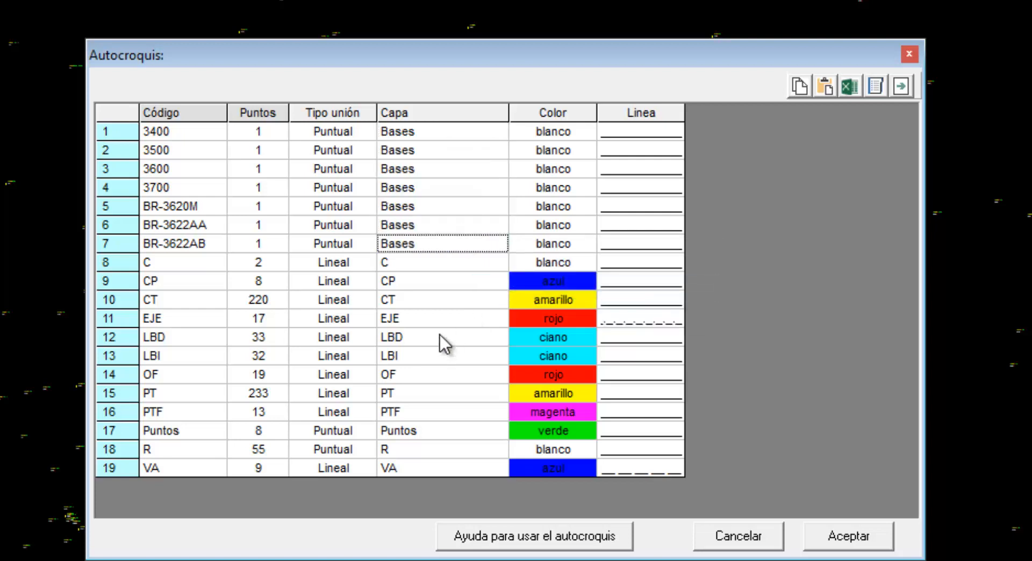
Step: Set the color of code CP to verde in the Autocroquis table
left_click(571, 279)
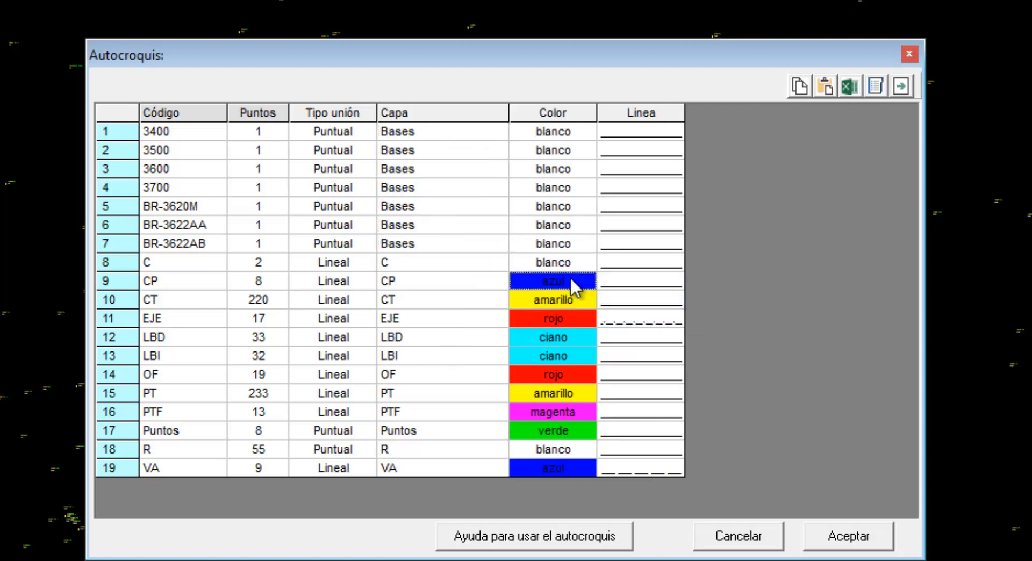
double_click(564, 276)
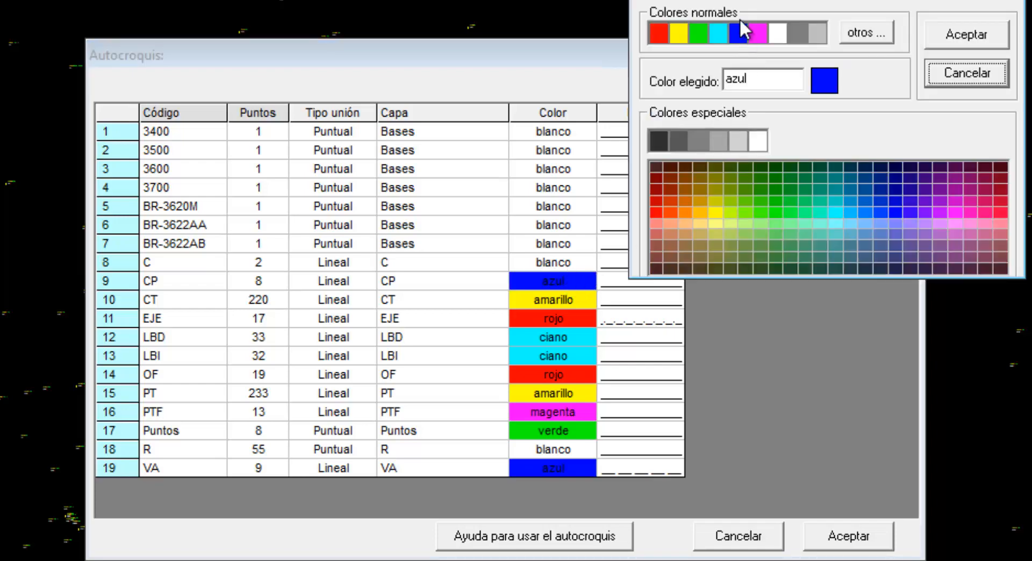
left_click(758, 34)
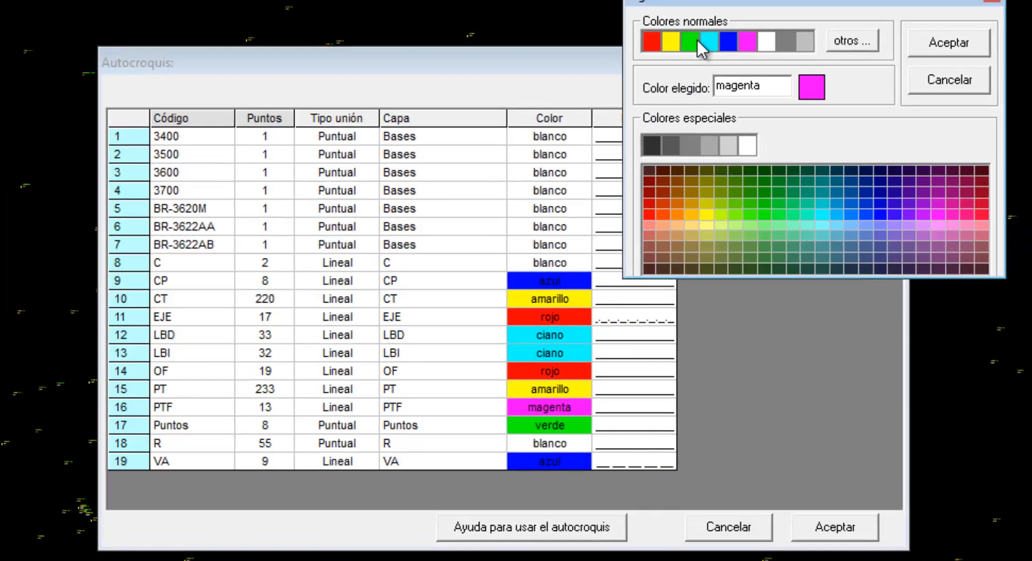
left_click(690, 41)
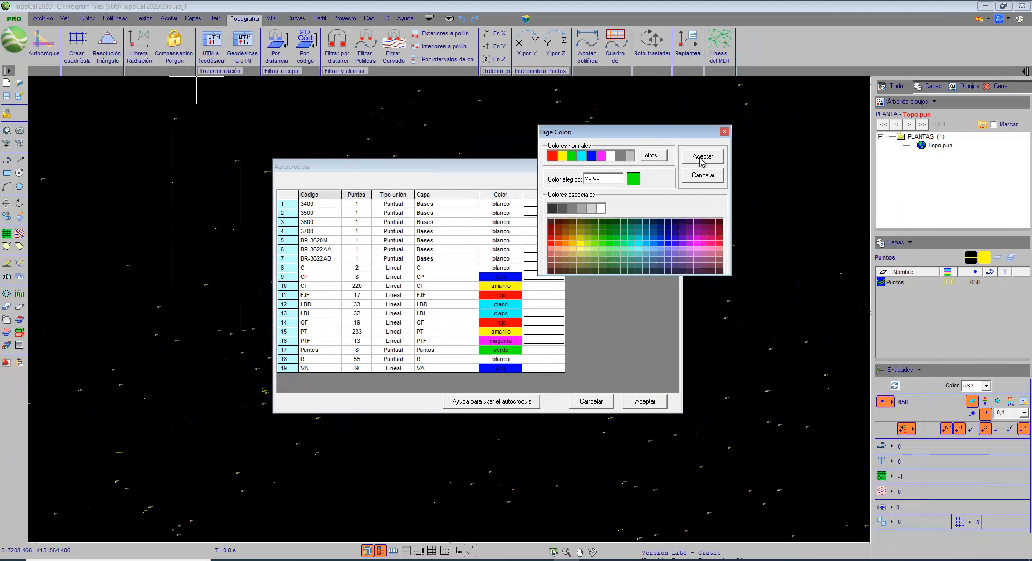
left_click(949, 43)
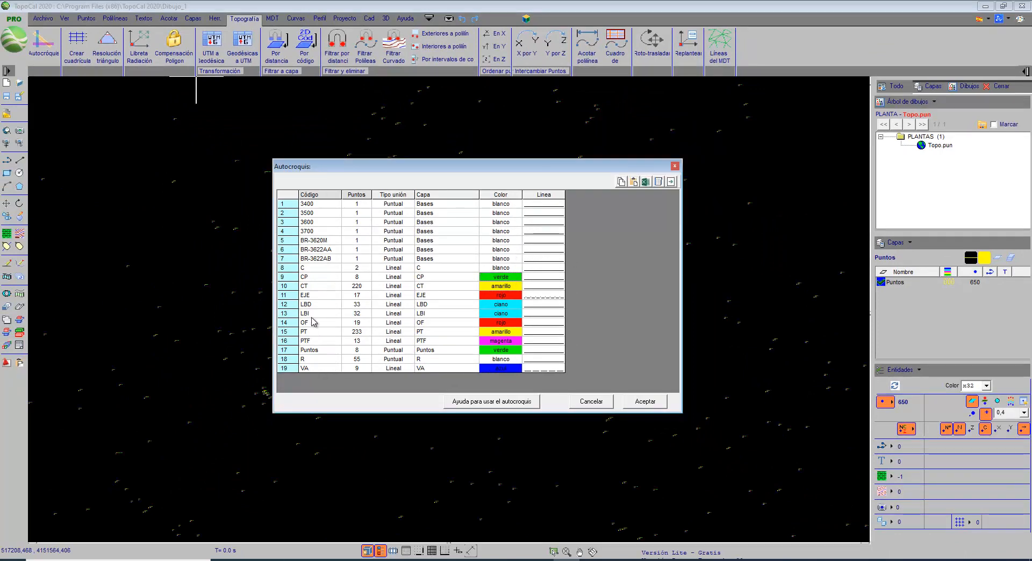
Step: Set a dashed line type for code EJE and accept the table to generate the automatic sketch
left_click(542, 299)
left_click(542, 298)
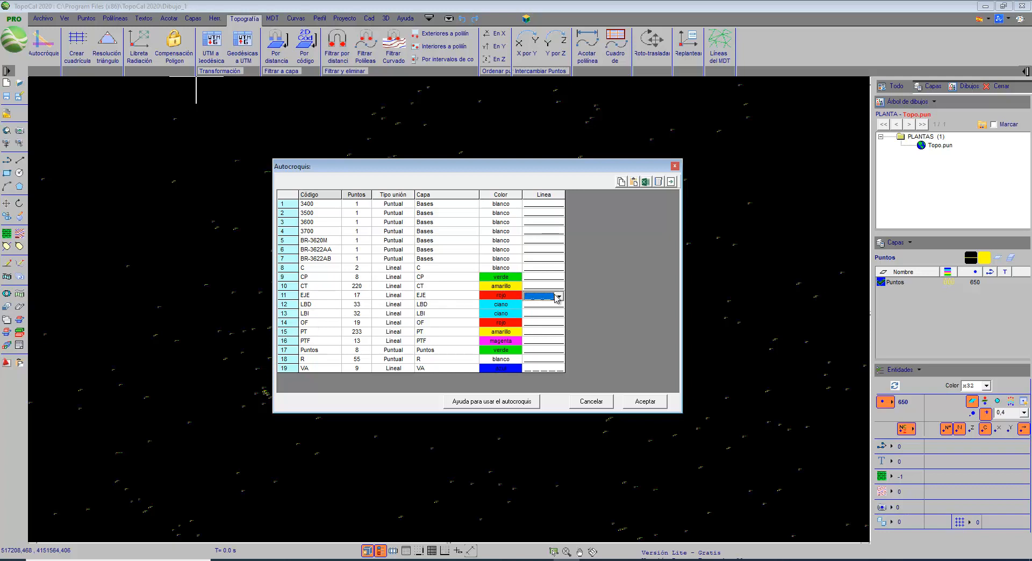
left_click(558, 296)
left_click(557, 315)
left_click(646, 403)
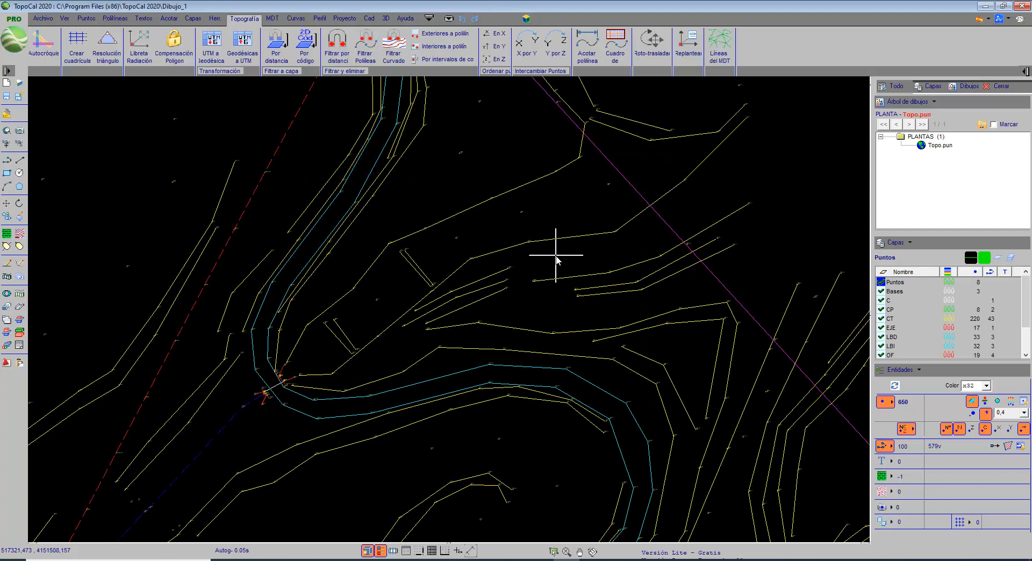
Step: Inspect the generated sketch lines and the number and code labels of the points up close
scroll(556, 258, "up", 4)
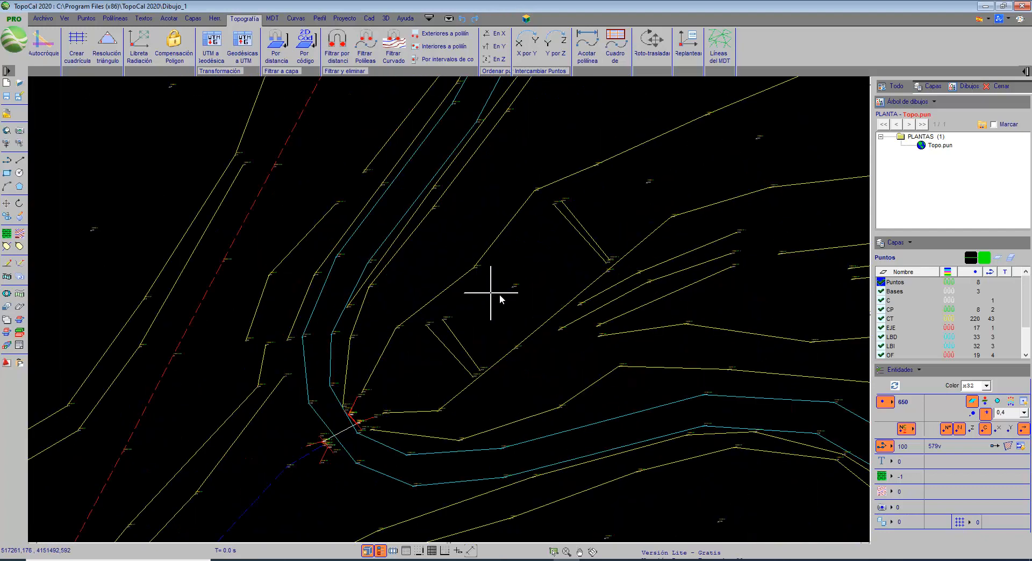
scroll(500, 298, "up", 6)
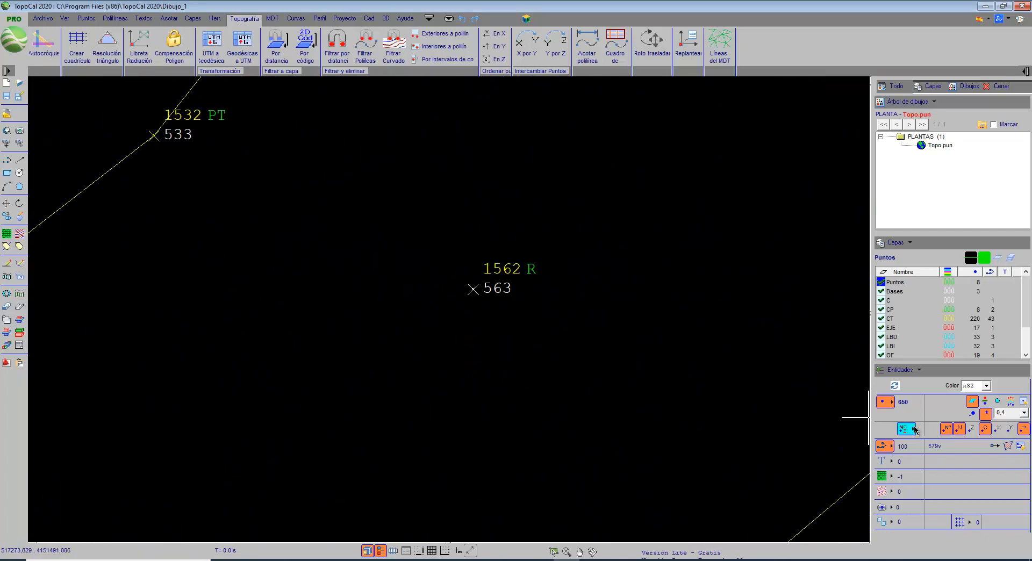
left_click(948, 431)
left_click(948, 431)
left_click(956, 432)
left_click(956, 432)
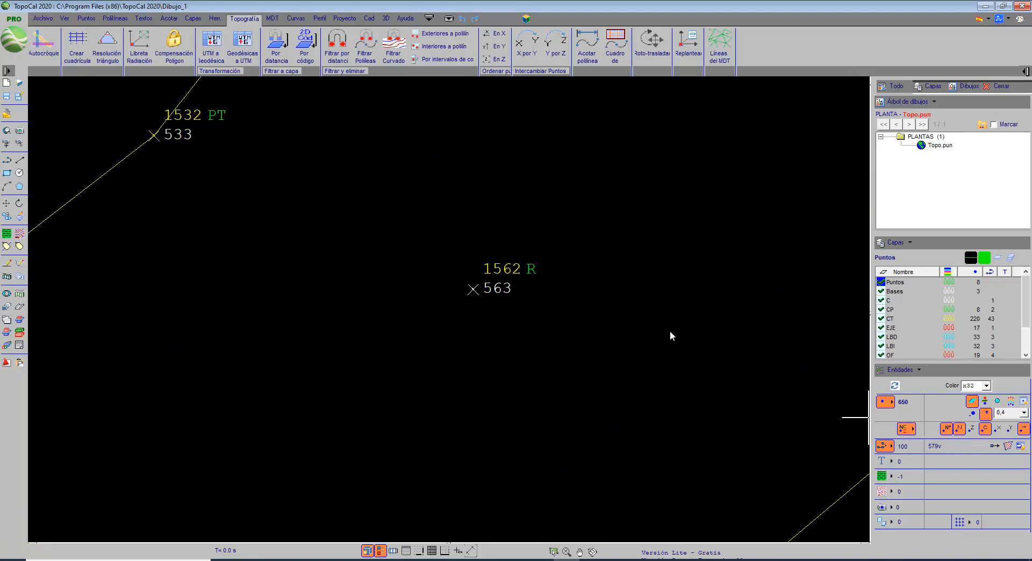
scroll(495, 236, "down", 8)
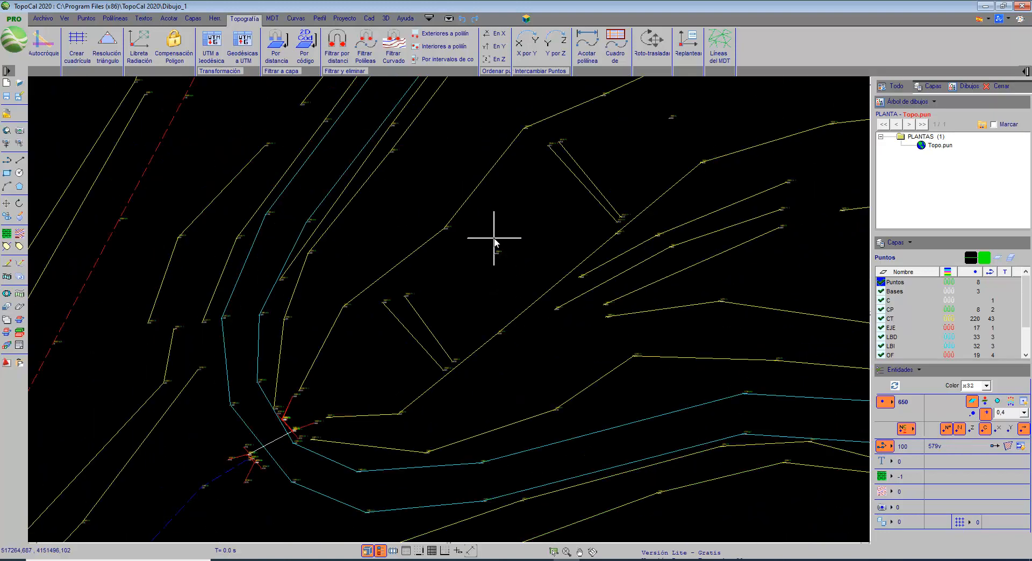
scroll(494, 240, "down", 4)
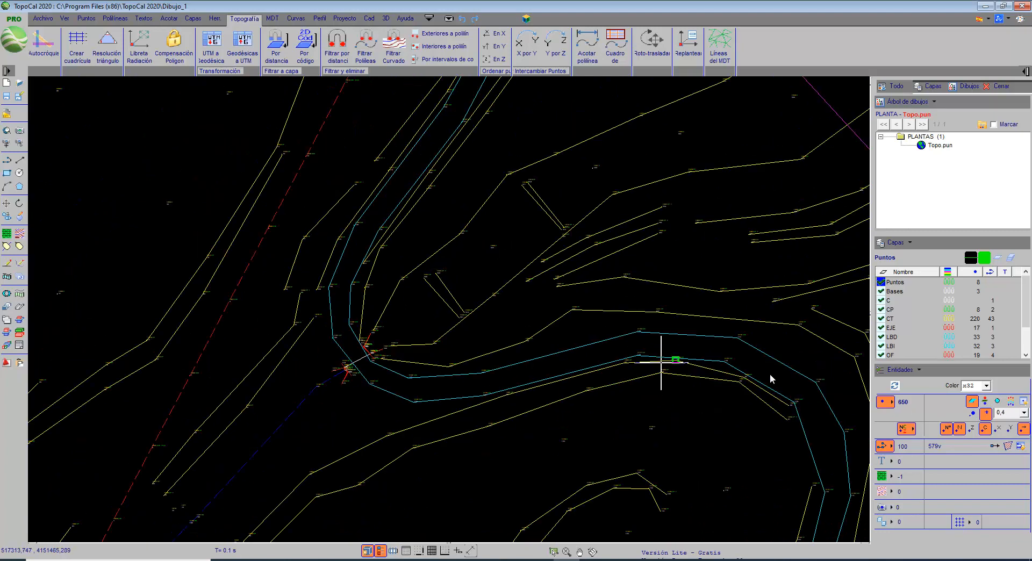
Step: Try the fixed-size dot display for the points and switch back to the scaled display of 0,4
left_click(973, 413)
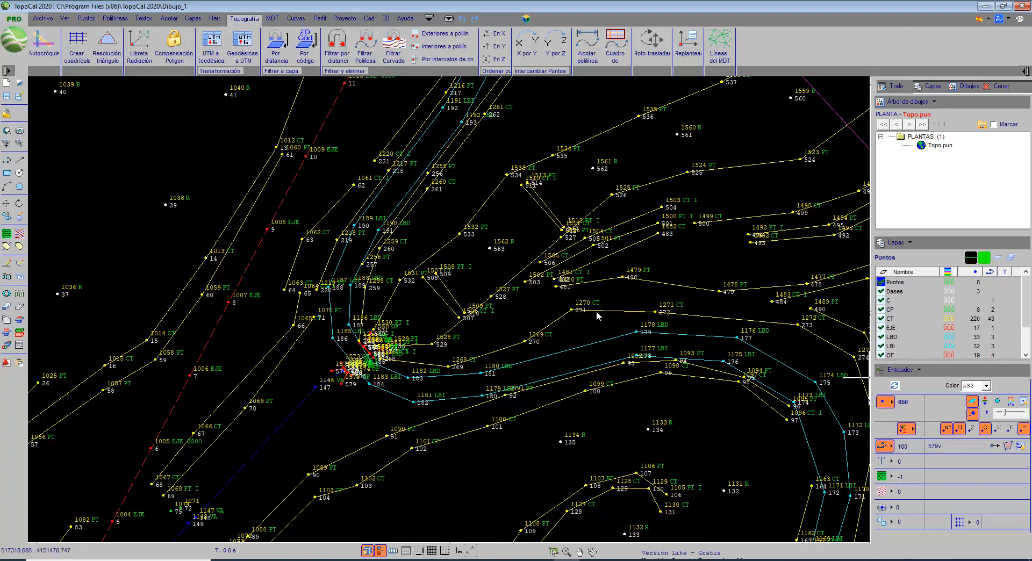
scroll(476, 247, "up", 5)
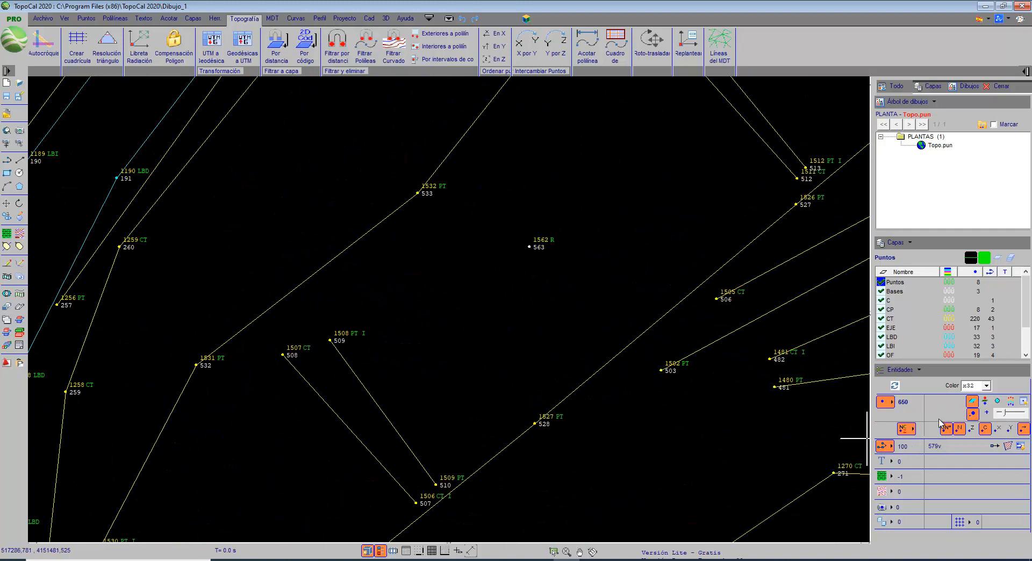
left_click(985, 412)
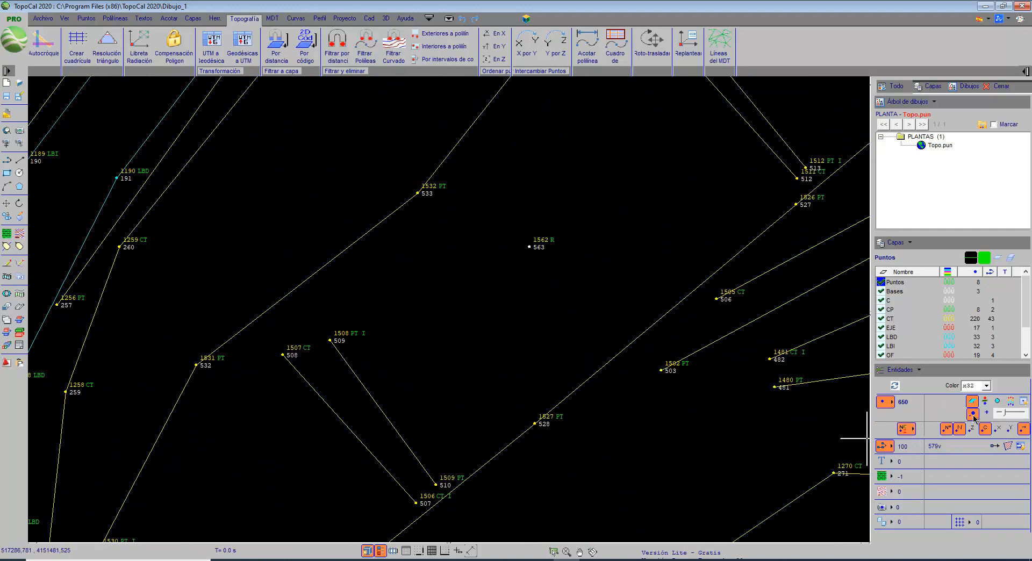
Step: Turn off the point labels and hide all points so that only the sketch polylines are displayed
left_click(905, 429)
scroll(465, 322, "down", 5)
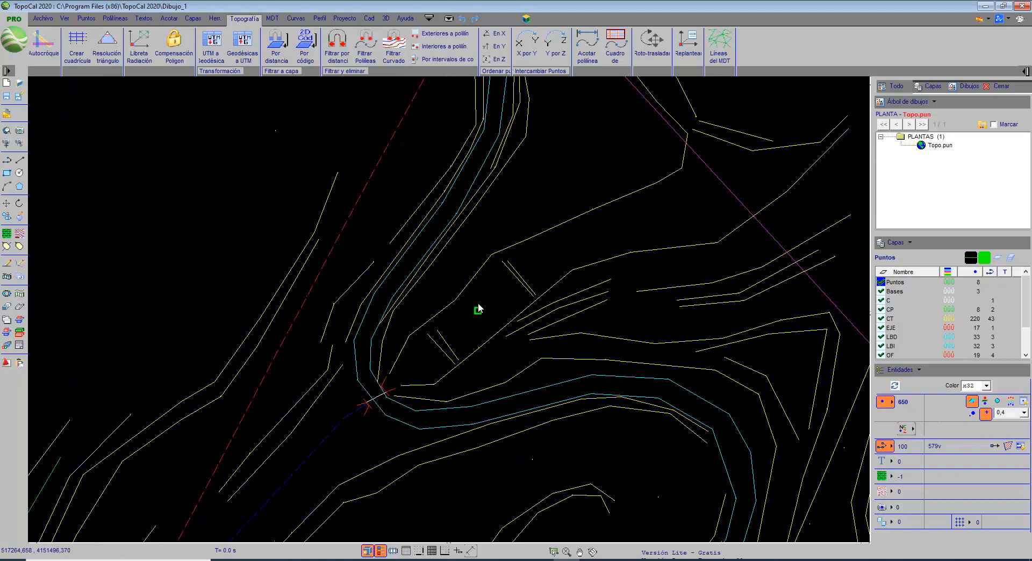
scroll(478, 306, "down", 3)
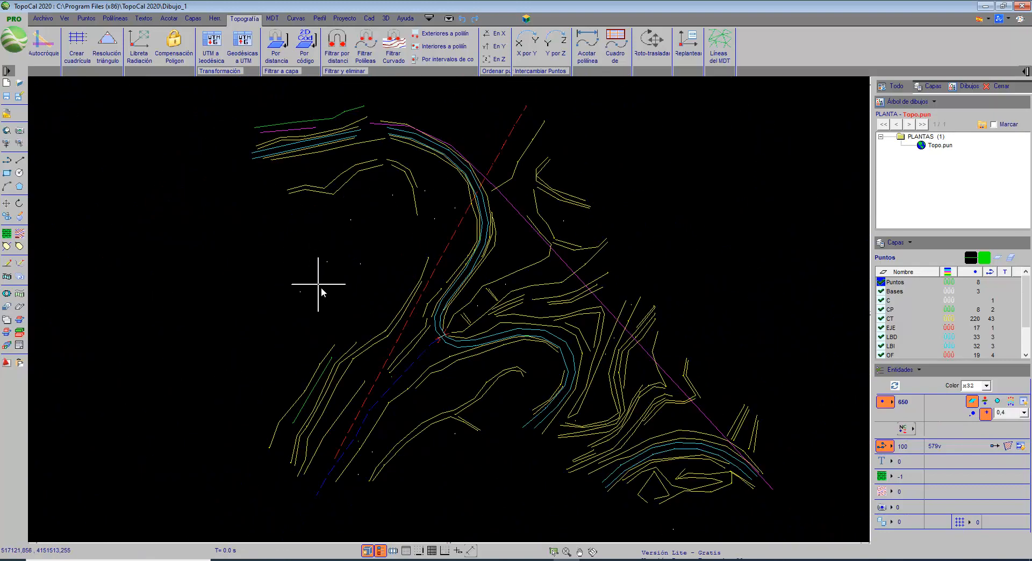
scroll(440, 248, "up", 1)
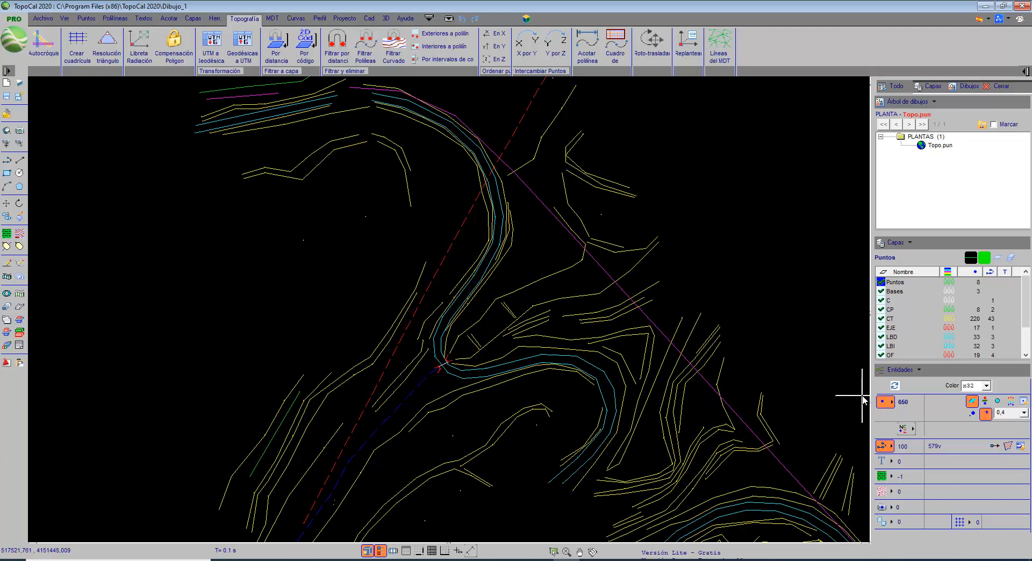
mouse_move(863, 395)
left_mouse_down()
mouse_move(732, 337)
mouse_move(863, 383)
left_mouse_up()
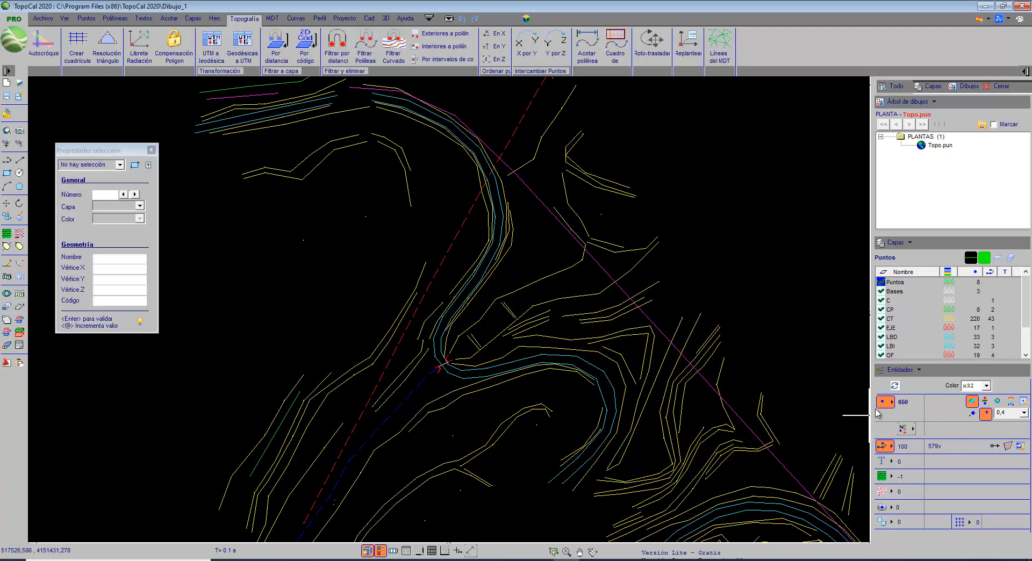
left_click(880, 401)
left_click(151, 150)
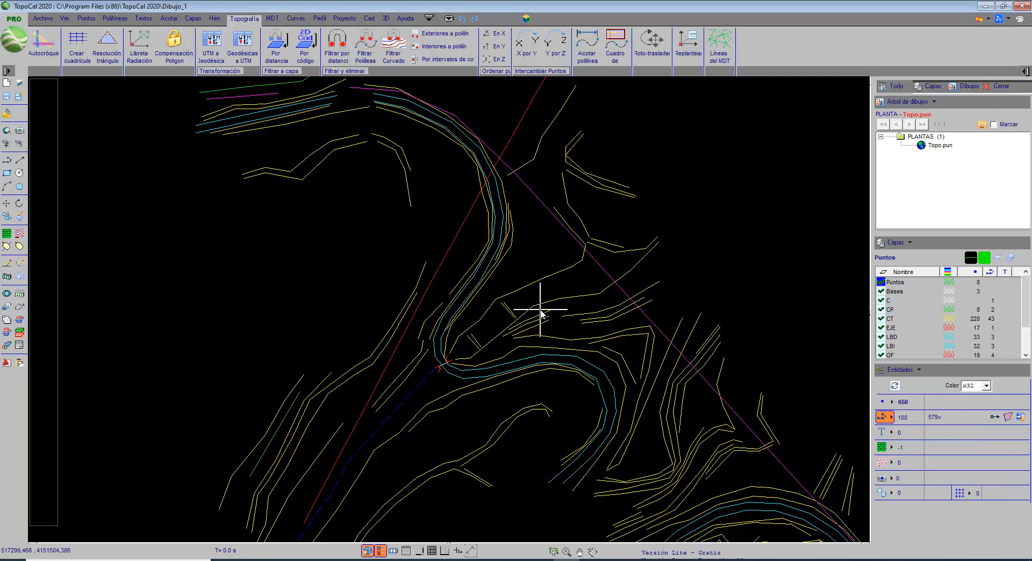
scroll(540, 312, "down", 1)
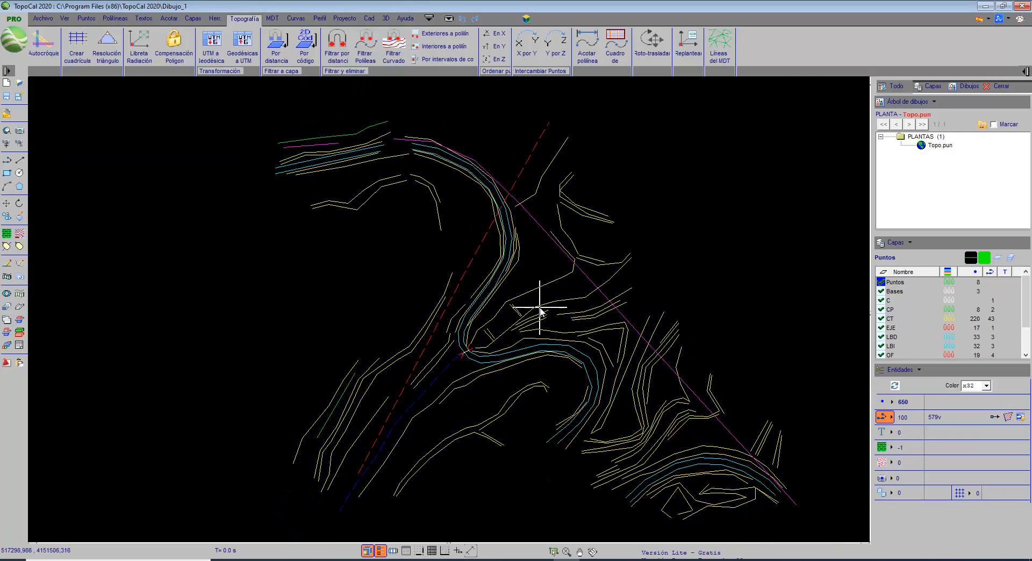
Step: Deactivate the Bases layer in the layer list
left_click(521, 172)
mouse_move(534, 218)
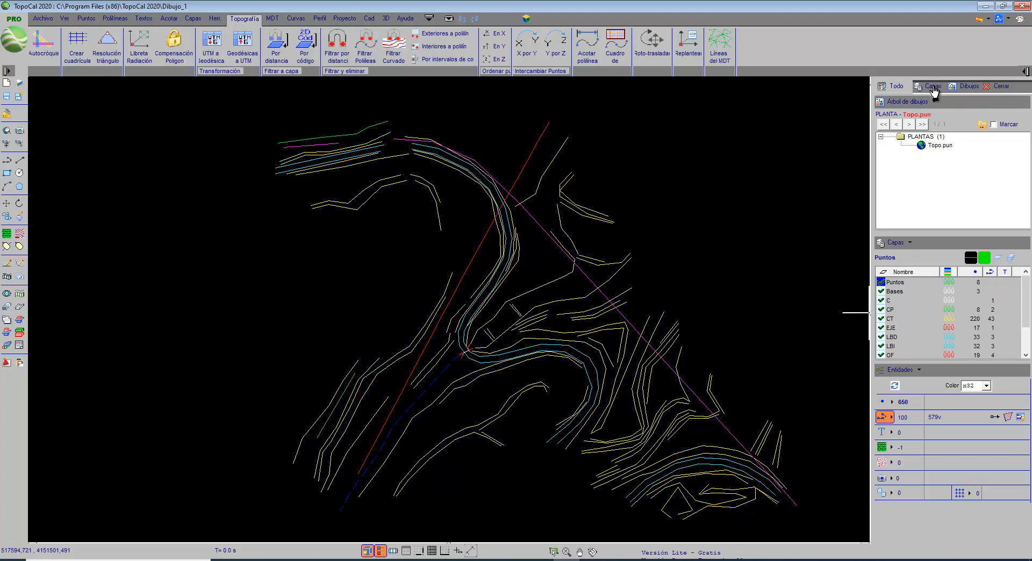
left_click(883, 293)
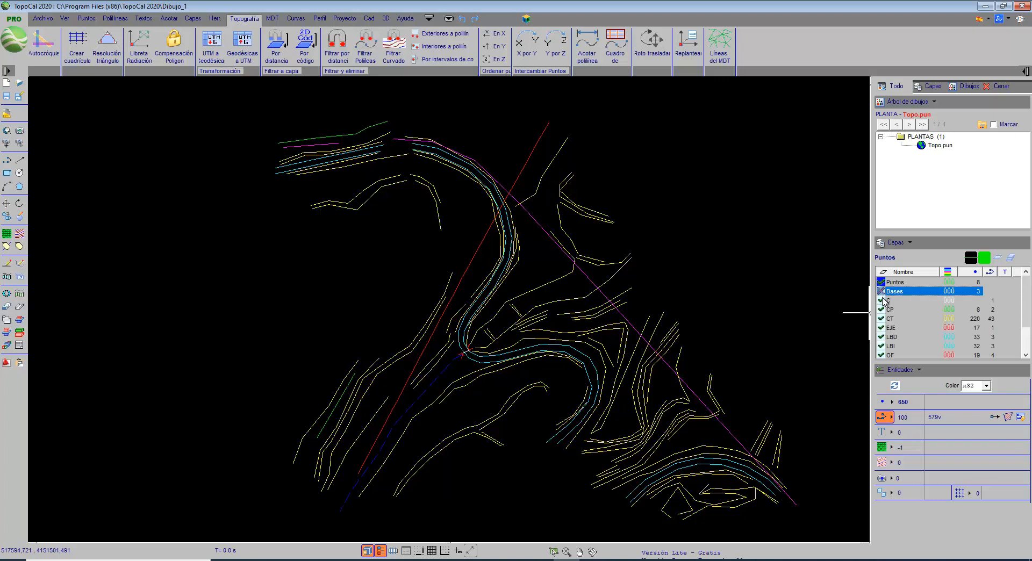
left_click(880, 291)
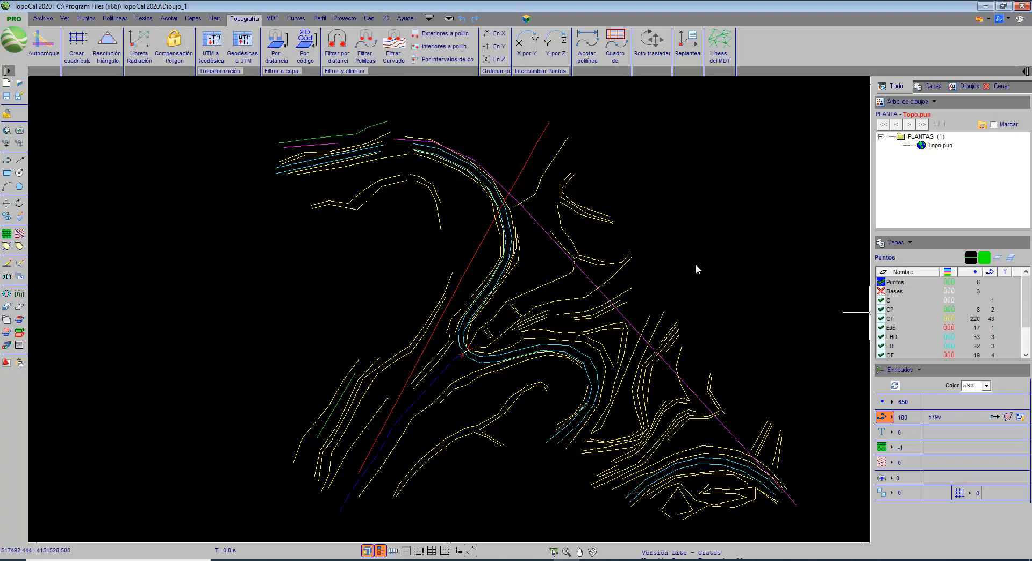
Step: Deactivate the PTF and EJE layers by way of their polylines in the drawing
right_click(528, 214)
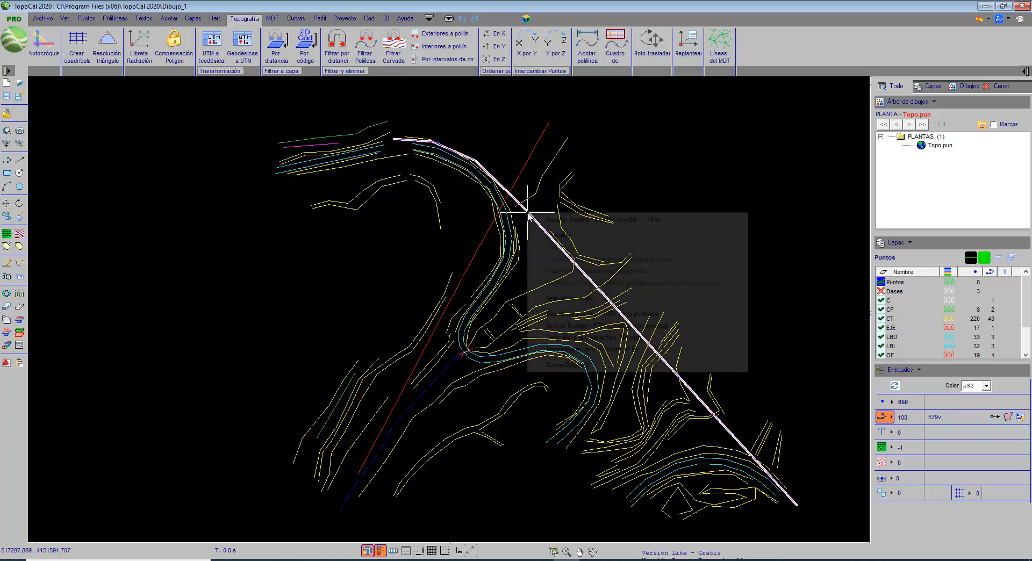
left_click(590, 314)
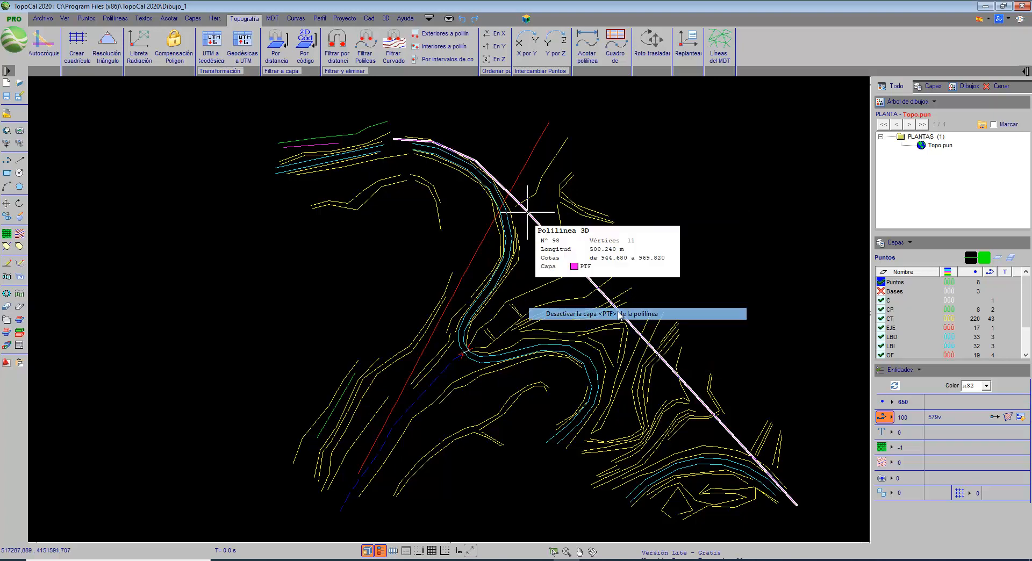
right_click(527, 164)
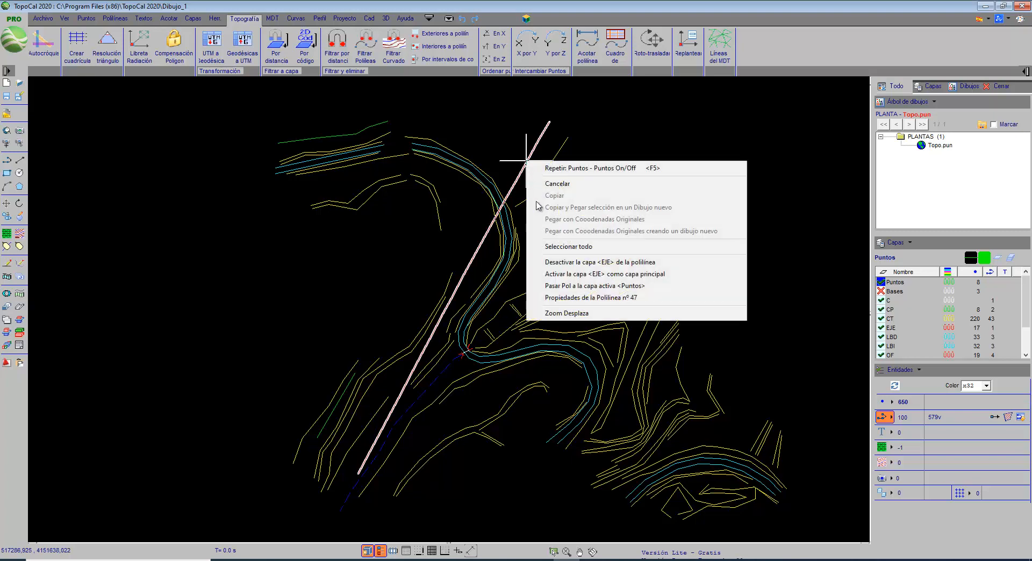
left_click(565, 263)
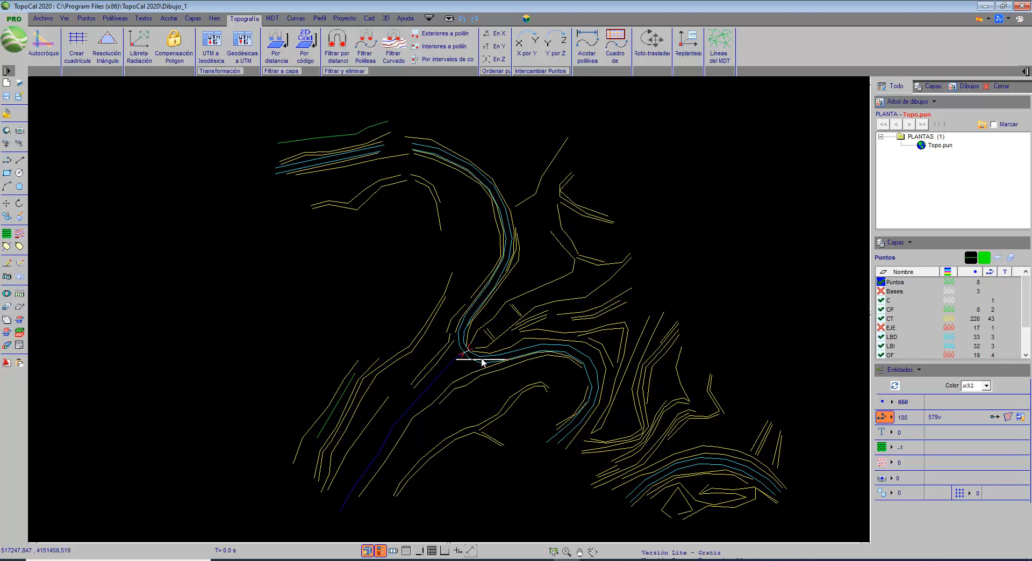
Step: Review the active state, color, line type and entity counts of each layer in the layer editor and accept
scroll(460, 358, "up", 2)
scroll(460, 358, "up", 3)
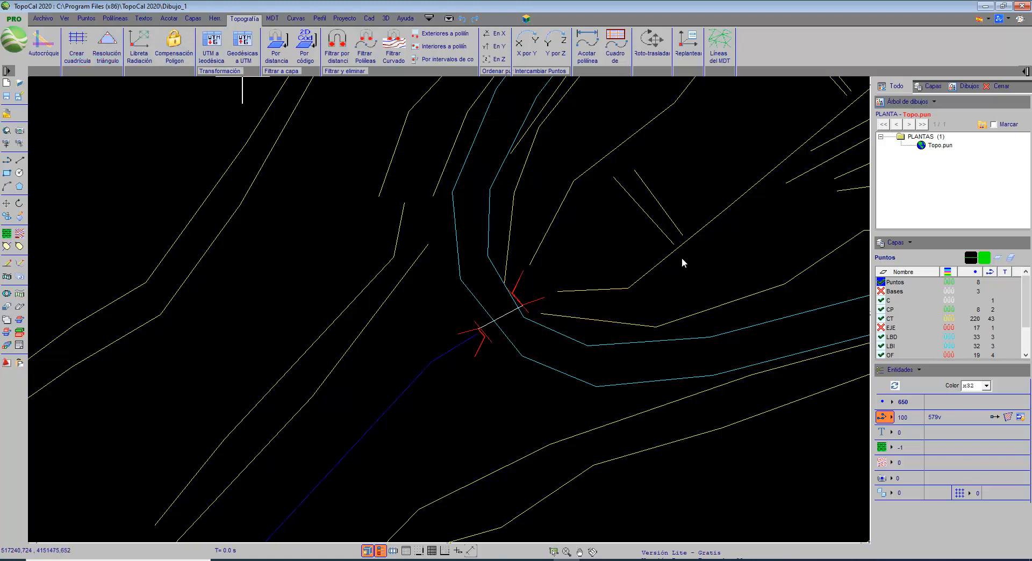
left_click(1015, 258)
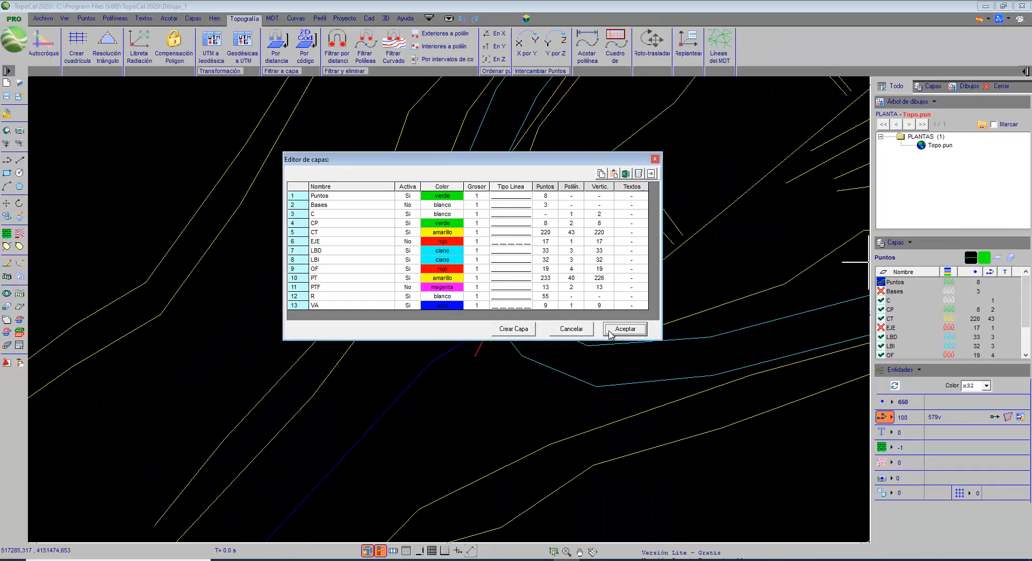
left_click(623, 328)
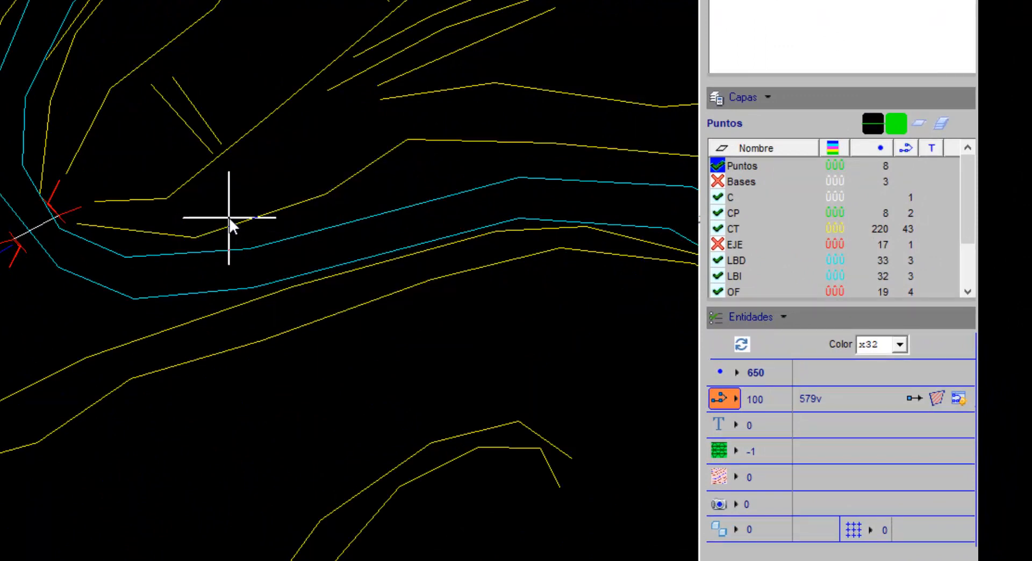
Step: Turn the LBI layer back on and deactivate layer C by way of its white polyline in the drawing
right_click(789, 276)
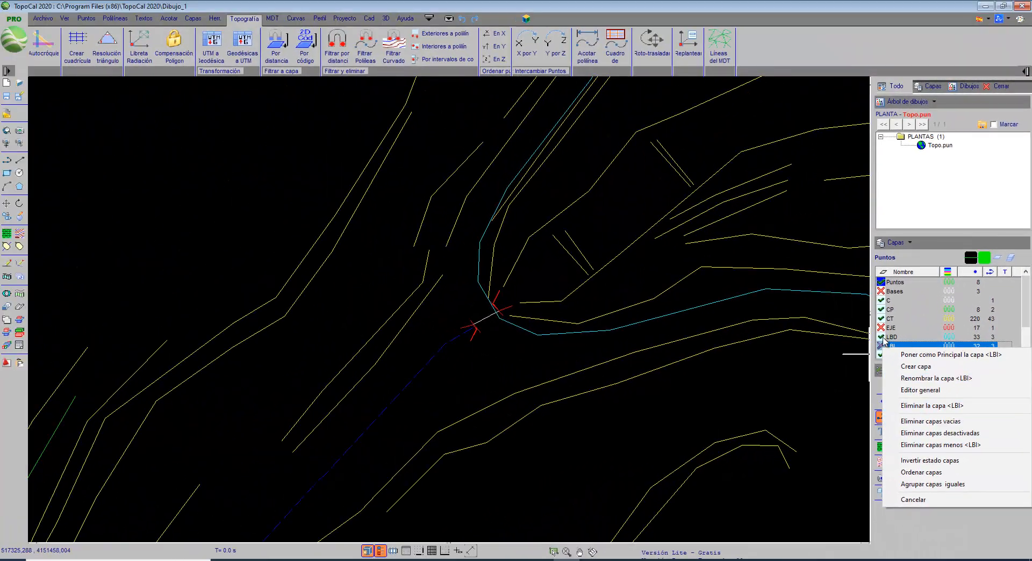
left_click(881, 344)
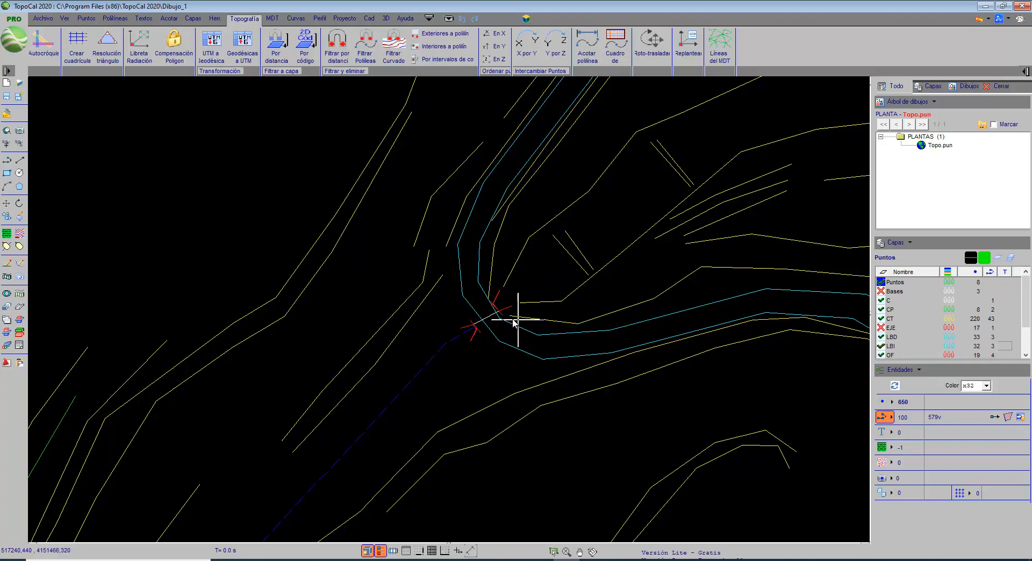
scroll(515, 322, "up", 4)
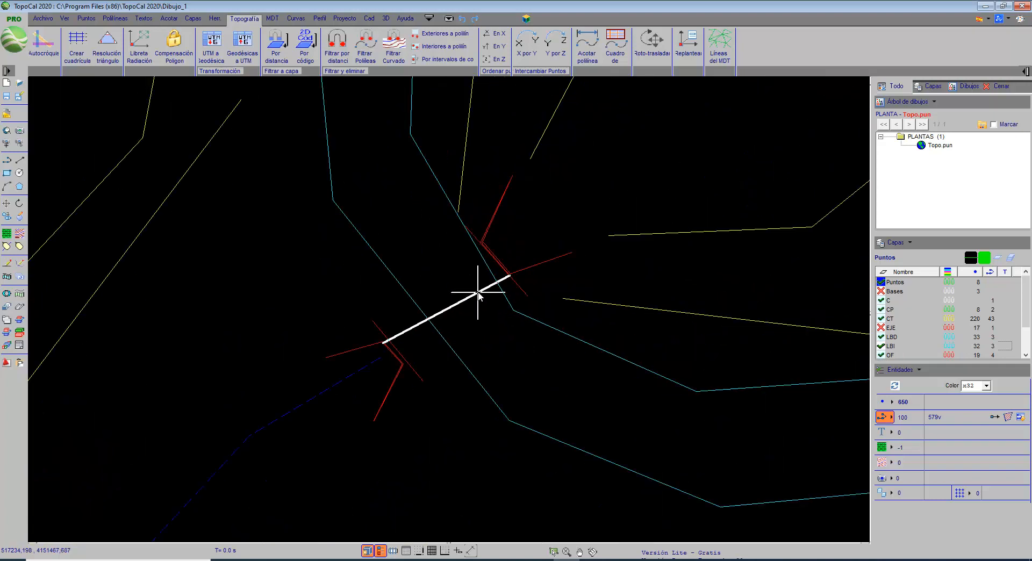
right_click(478, 294)
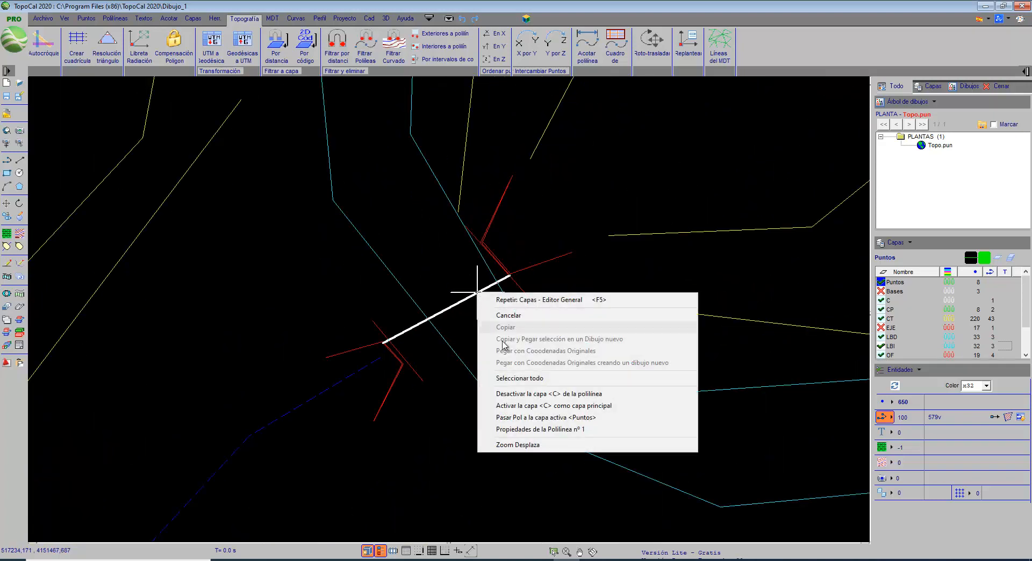
left_click(530, 395)
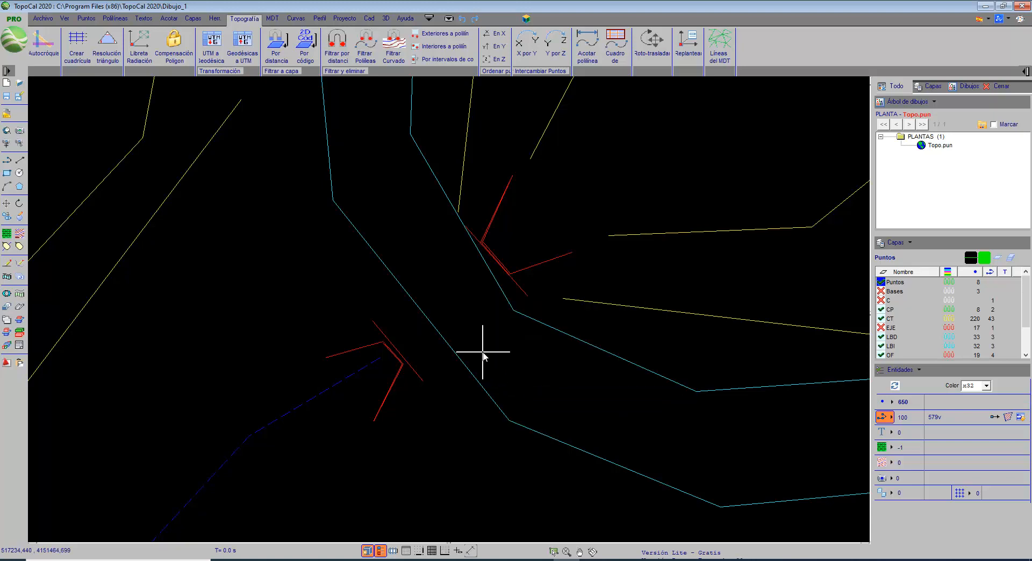
scroll(484, 352, "down", 1)
scroll(482, 352, "down", 4)
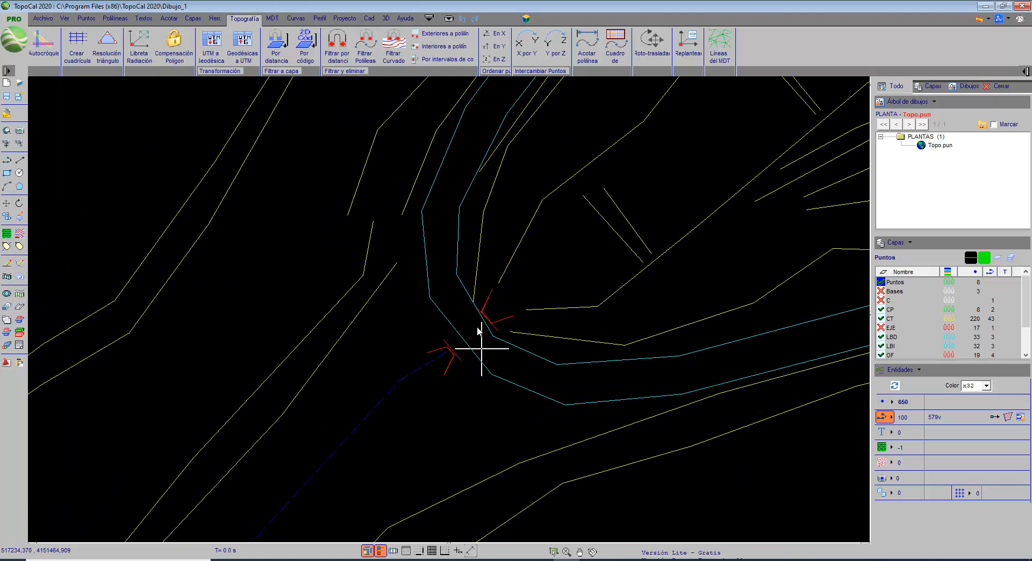
scroll(478, 284, "down", 3)
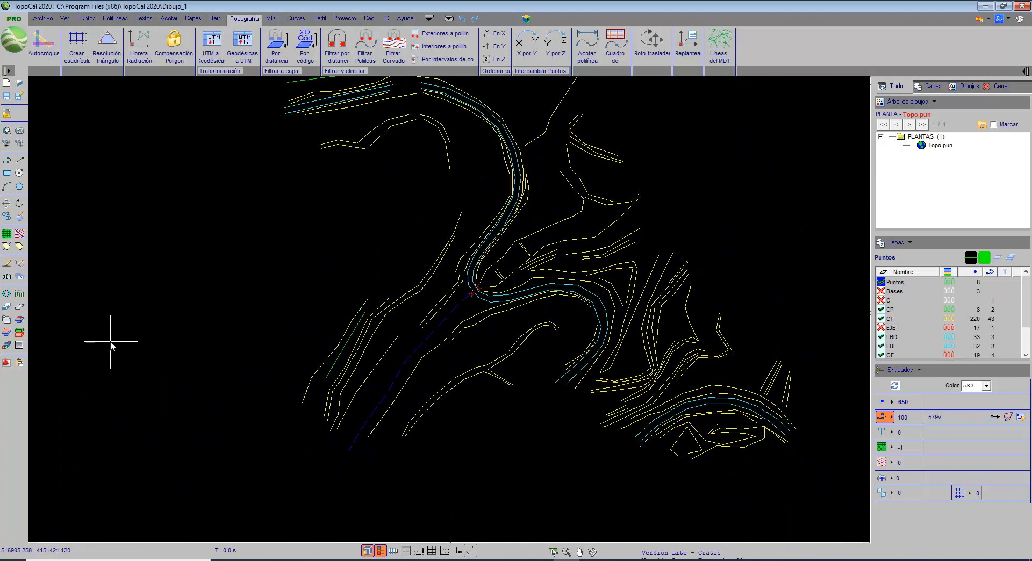
Step: Calculate the MDT with the classic method, using a maximum side distance of 60, and accept the result
double_click(110, 345)
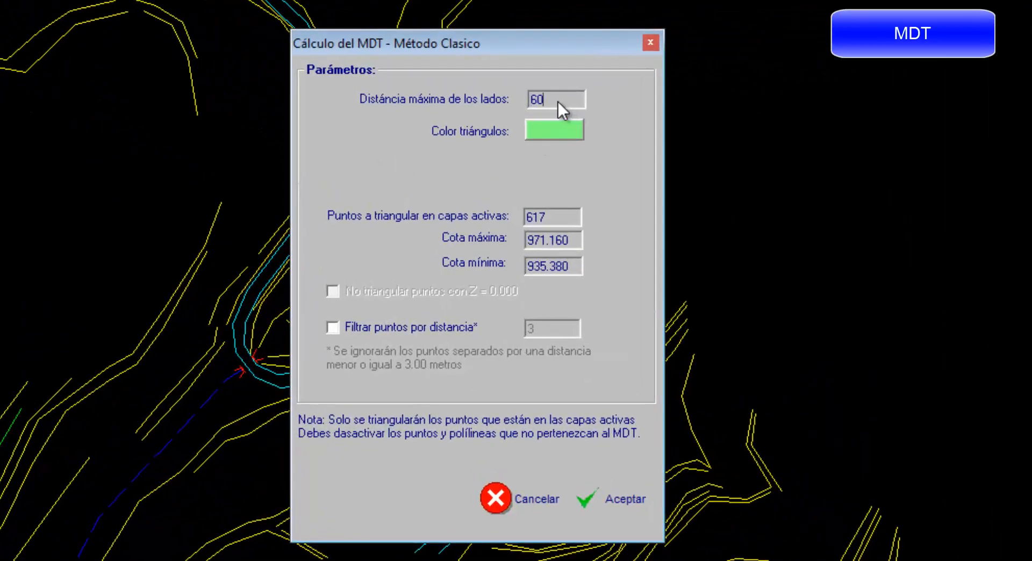
type("100")
key("Left")
key("Left")
key("Left")
type("60")
key("Delete")
key("Delete")
key("Delete")
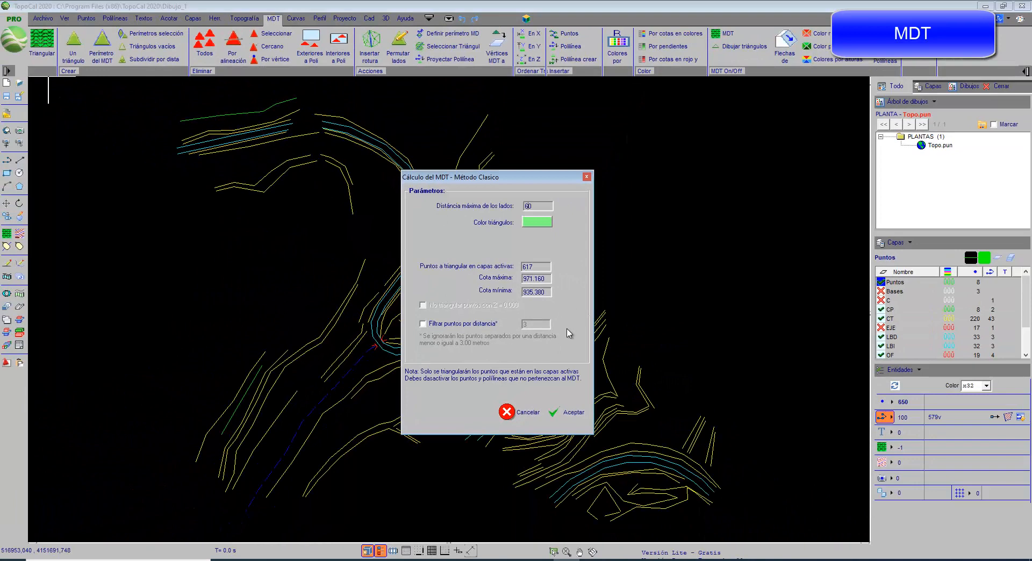
left_click(573, 414)
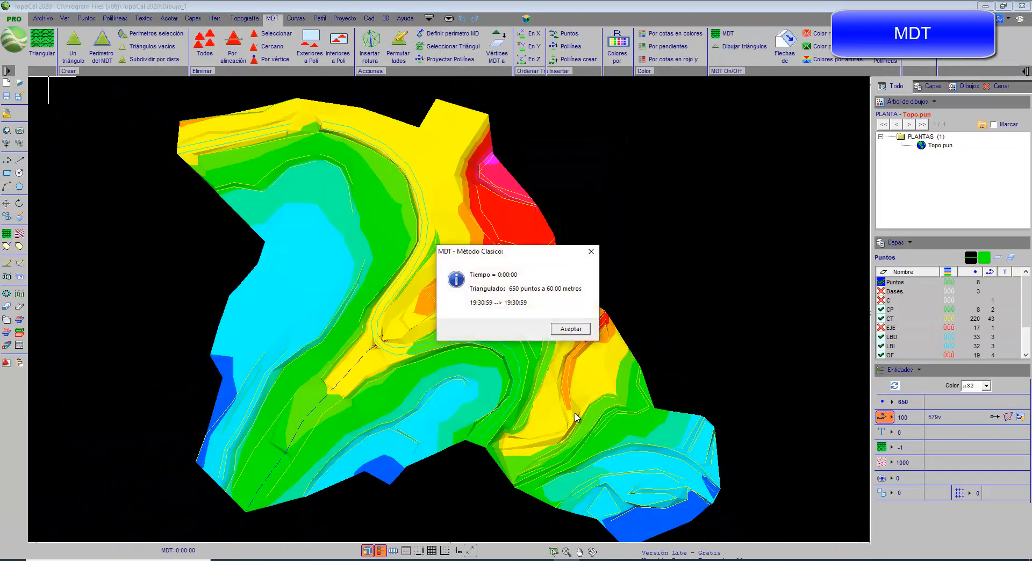
left_click(571, 328)
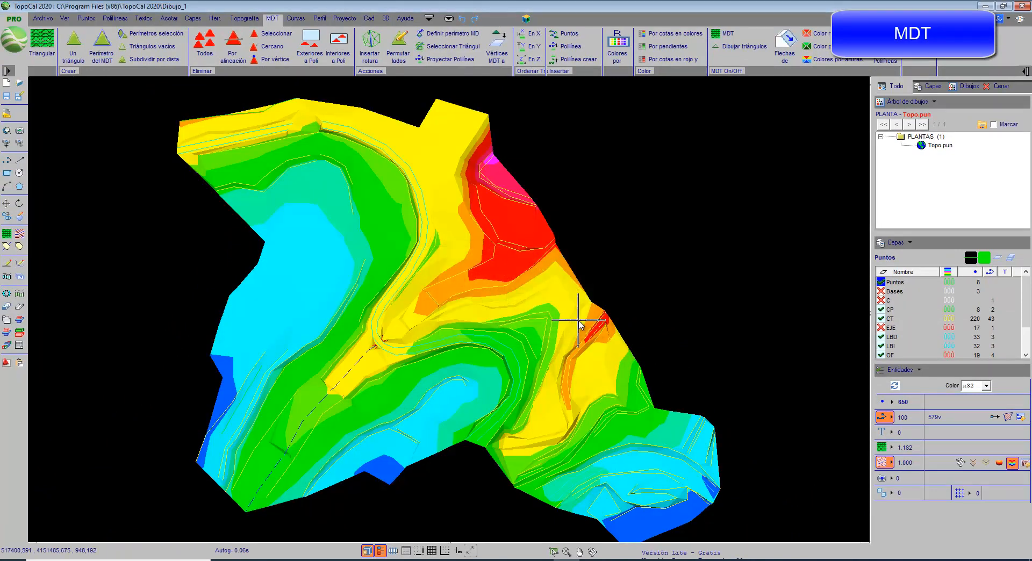
Step: Hide the polylines and display the MDT triangles together with the contour lines, without the elevation color fill
left_click(882, 417)
left_click(881, 447)
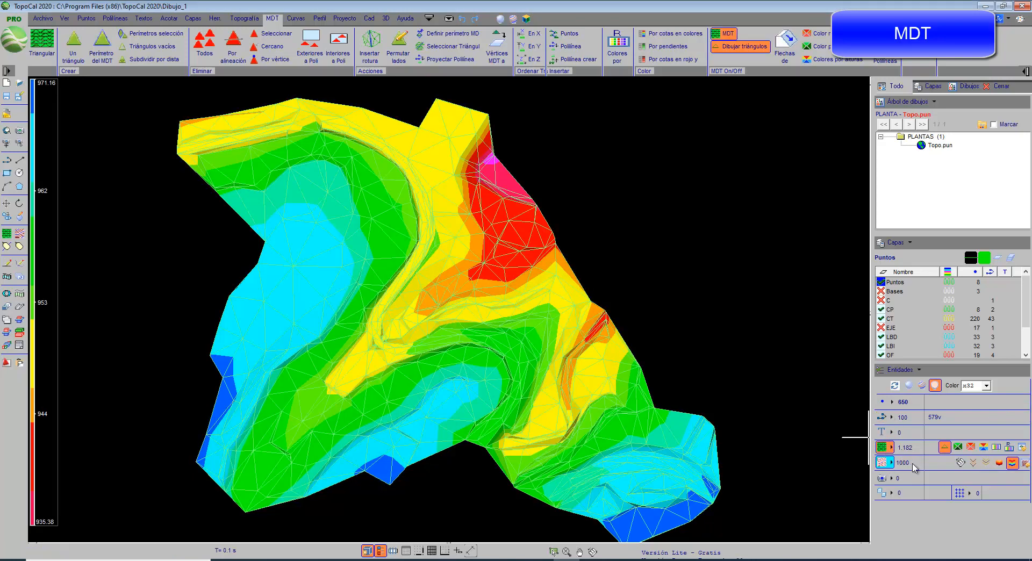
left_click(976, 466)
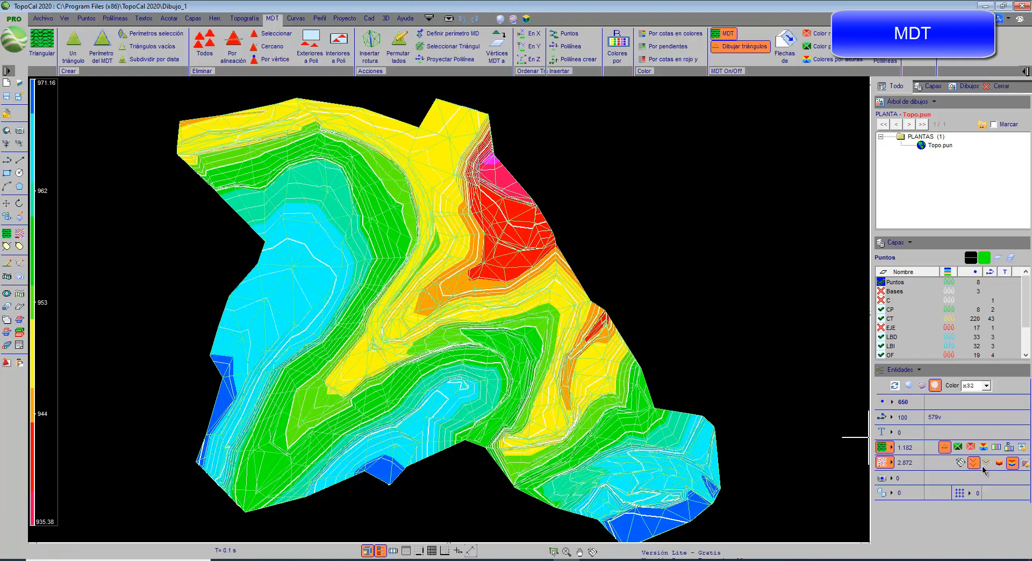
left_click(1011, 463)
Step: Inspect the data of one 3D triangle and preview the triangulation with shaded green faces
scroll(475, 320, "up", 4)
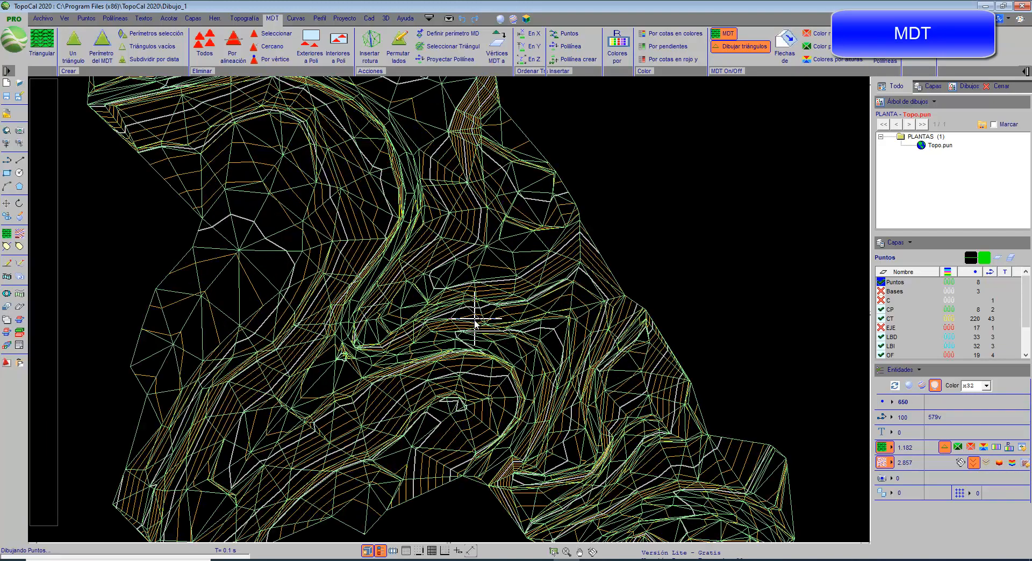
scroll(475, 320, "down", 3)
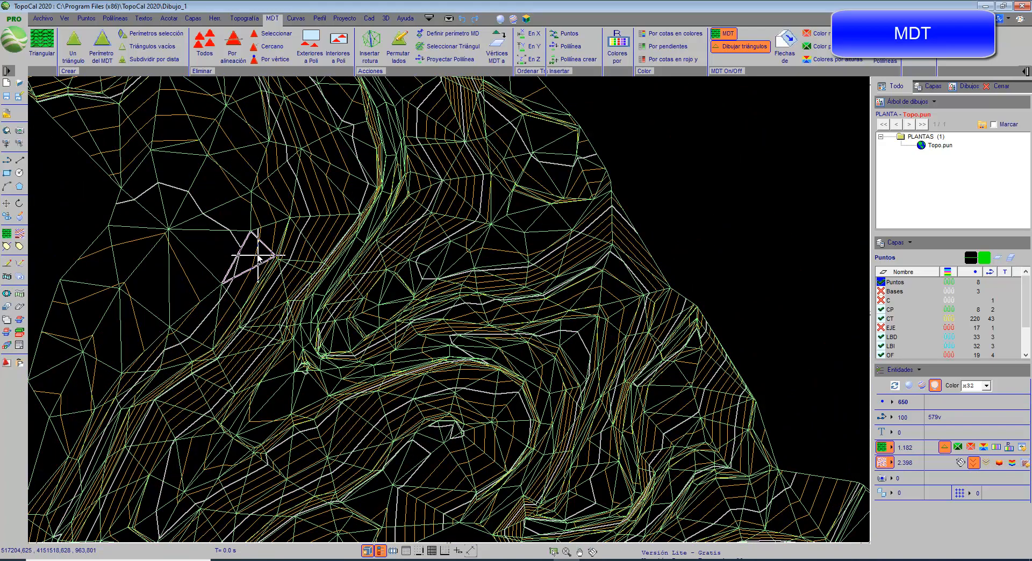
mouse_move(257, 257)
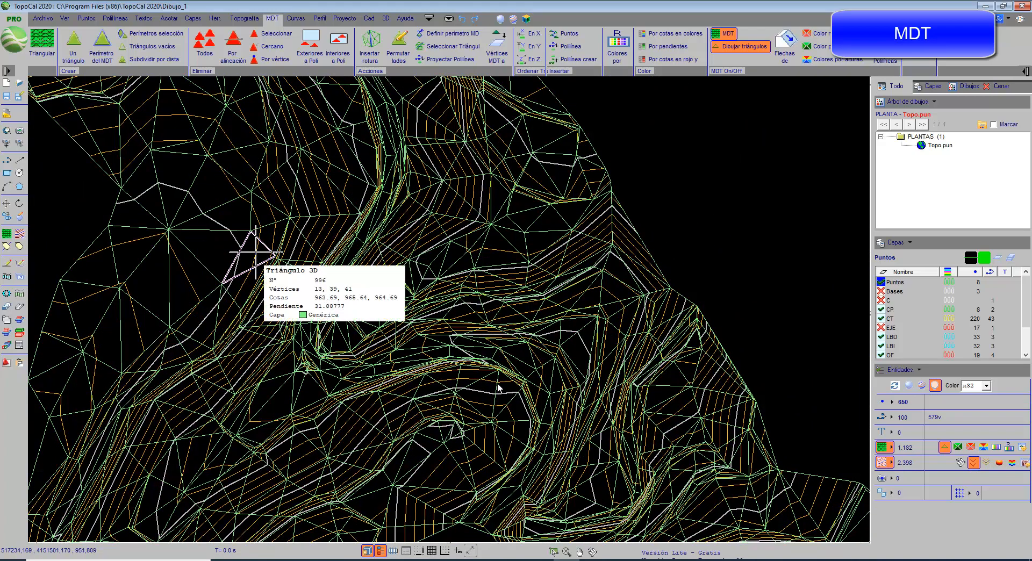
left_click(958, 447)
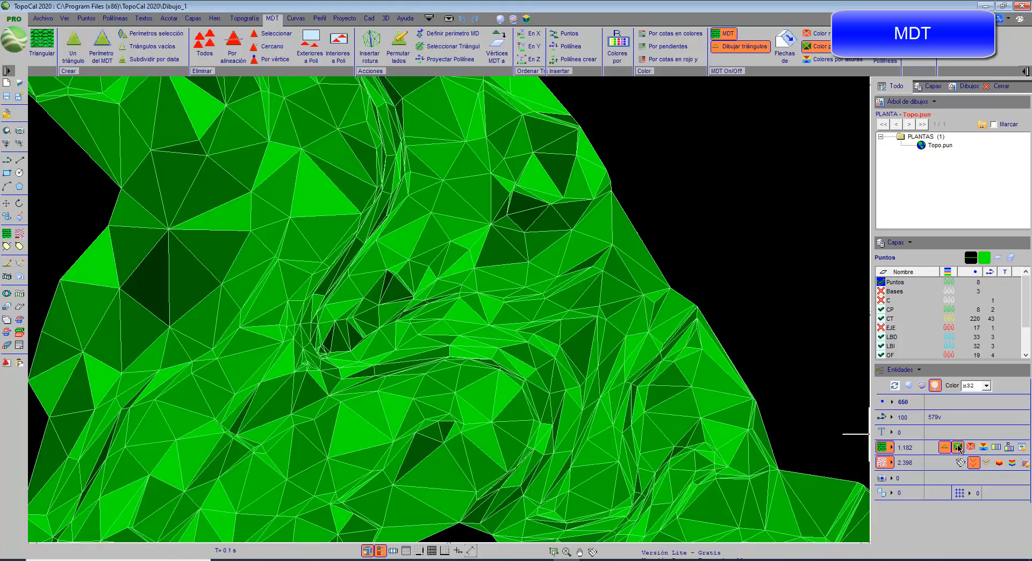
left_click(958, 448)
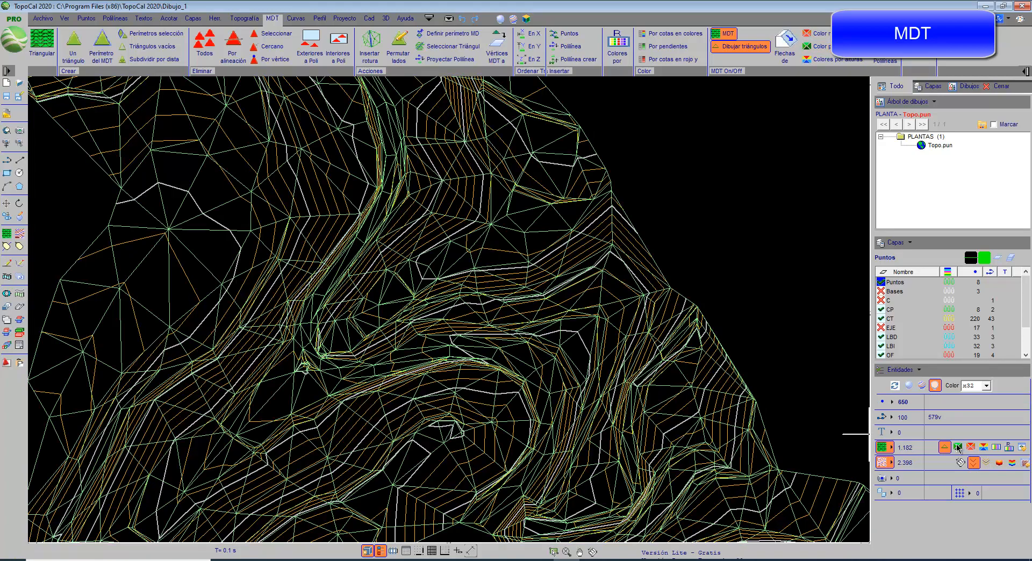
Step: Fill the terrain with the yellow-to-red elevation colors after viewing the multicolor fill, and hide the triangles
left_click(1013, 465)
scroll(736, 347, "down", 3)
scroll(737, 347, "up", 1)
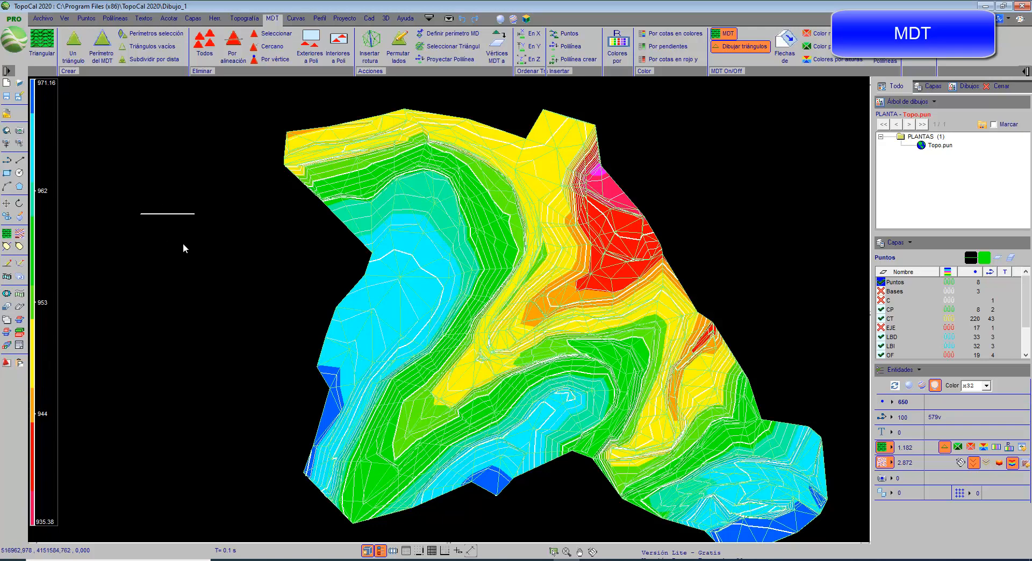
scroll(358, 277, "down", 1)
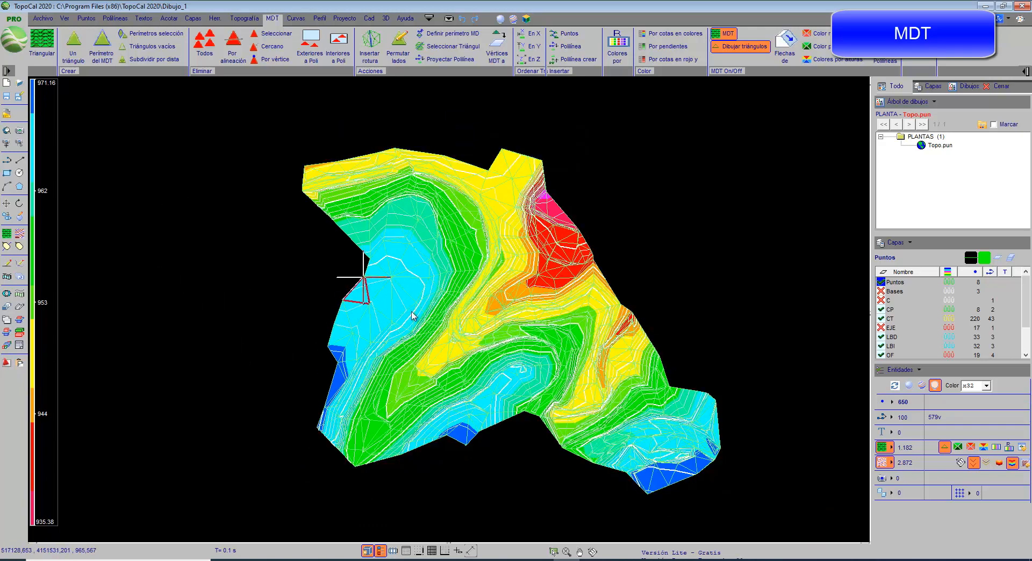
left_click(998, 463)
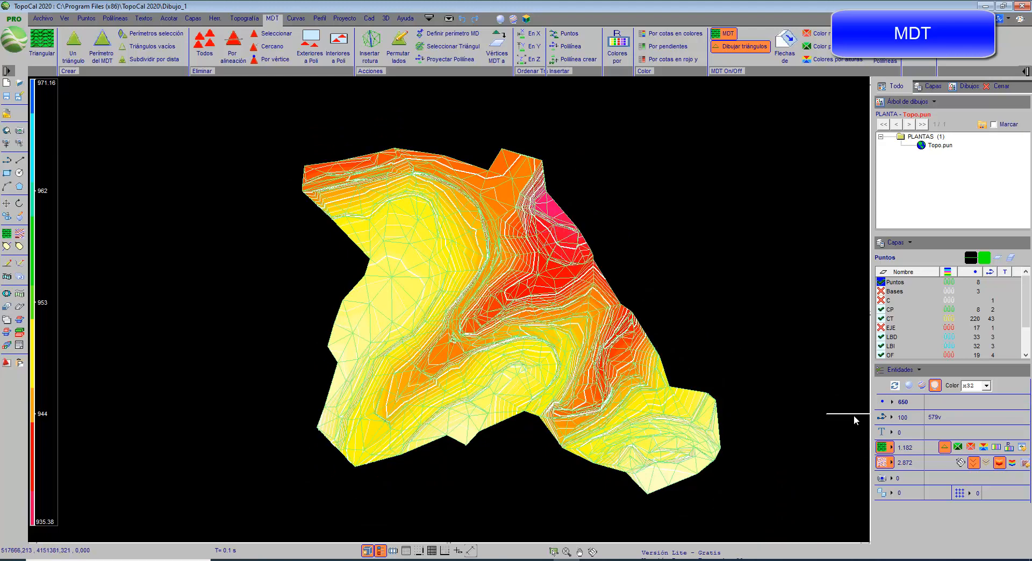
left_click(881, 446)
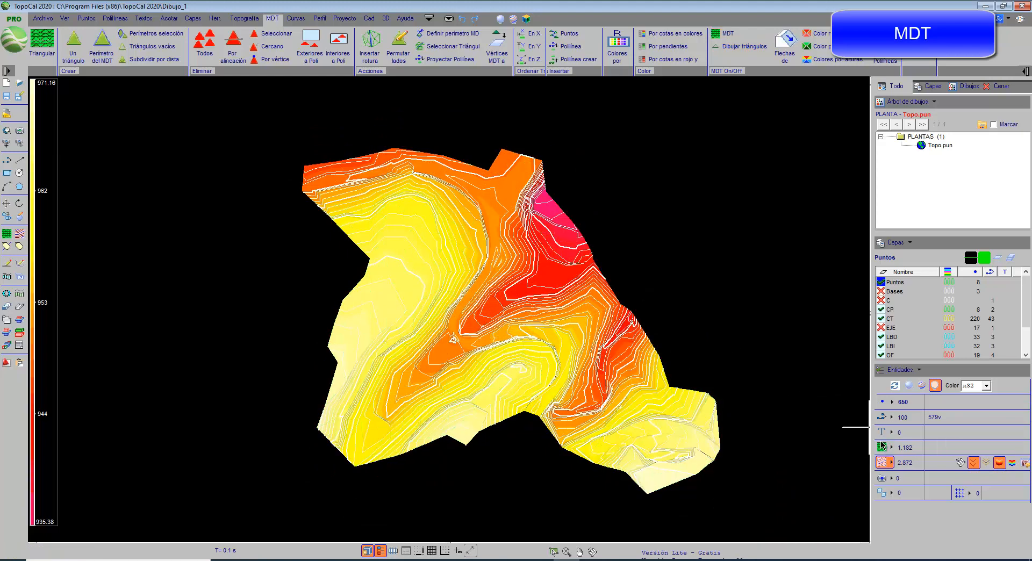
Step: Switch to the more detailed contour line mode and display only the contours in the multicolor elevation palette
left_click(986, 463)
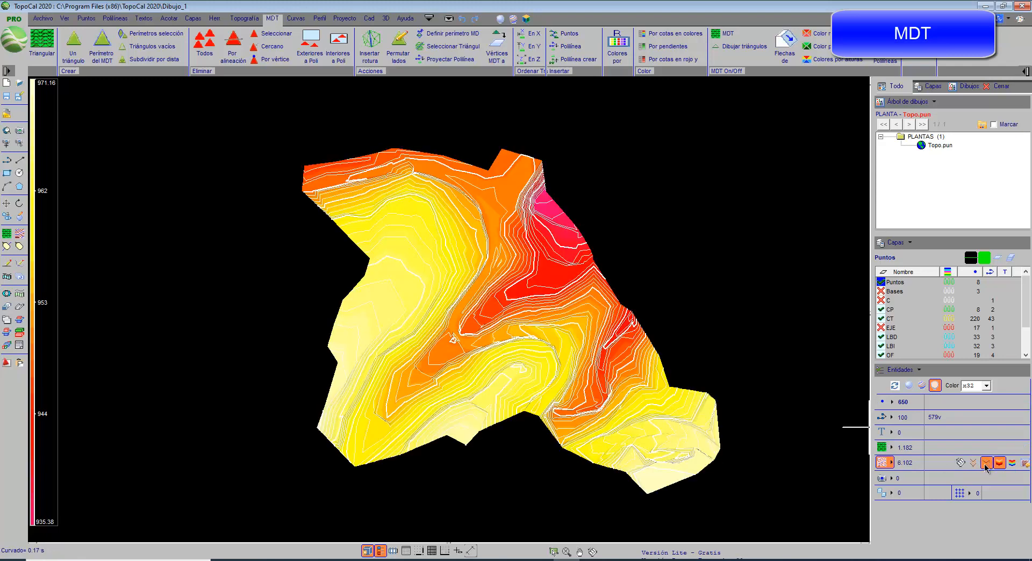
left_click(1012, 463)
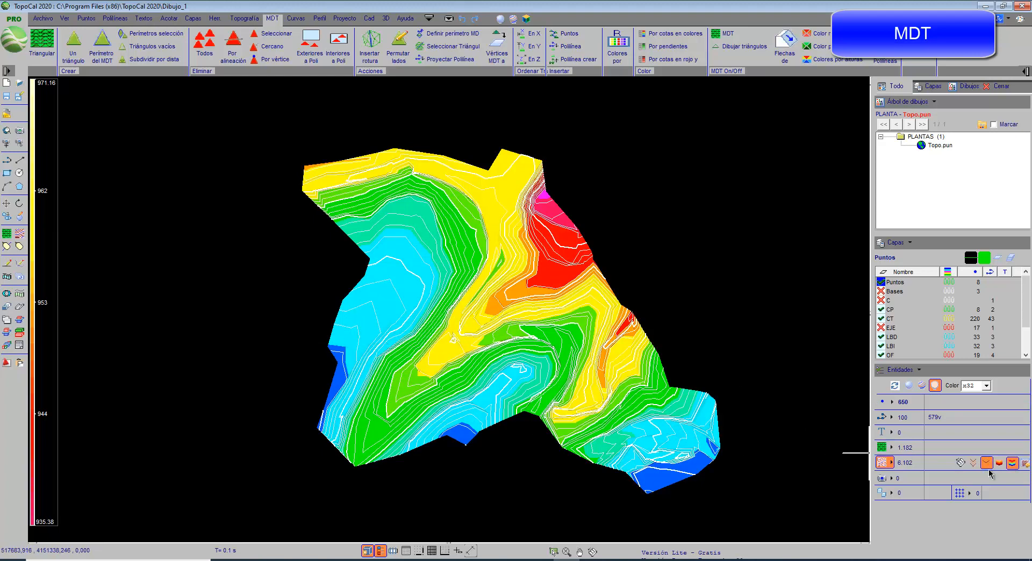
left_click(1012, 464)
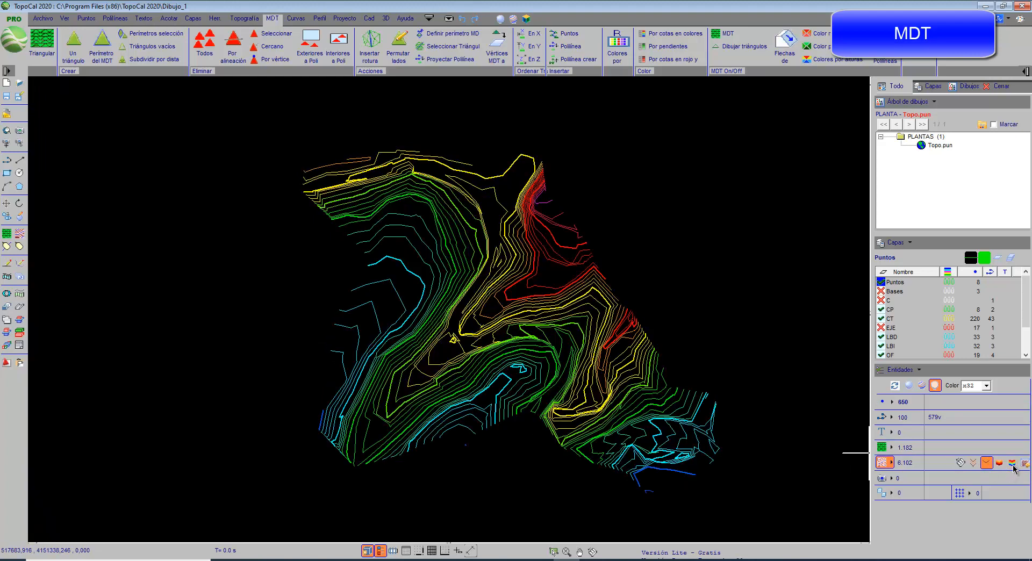
scroll(511, 338, "up", 1)
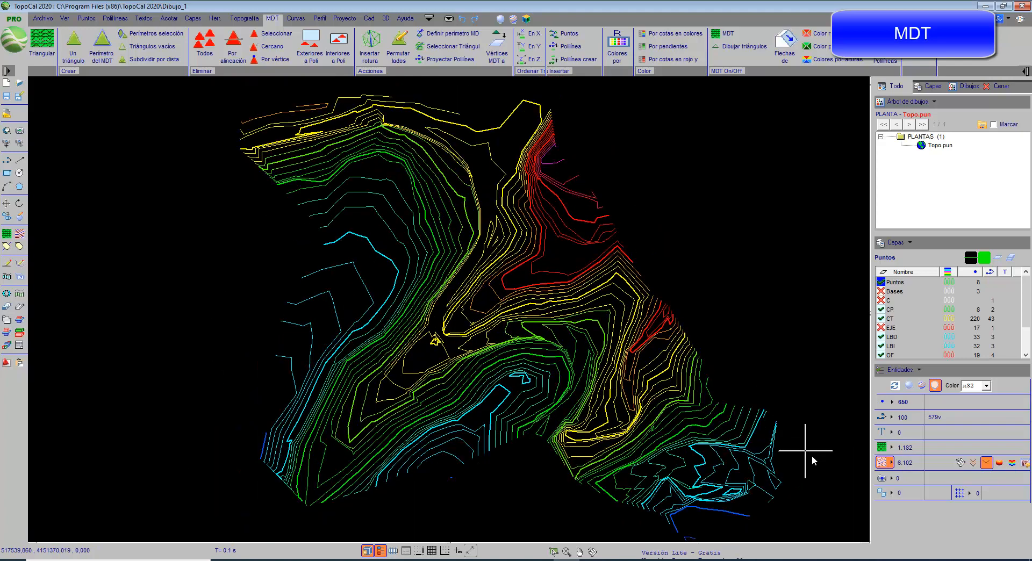
Step: Show the slope arrows over the yellow-to-red elevation fill and set the color range to x256
left_click(968, 464)
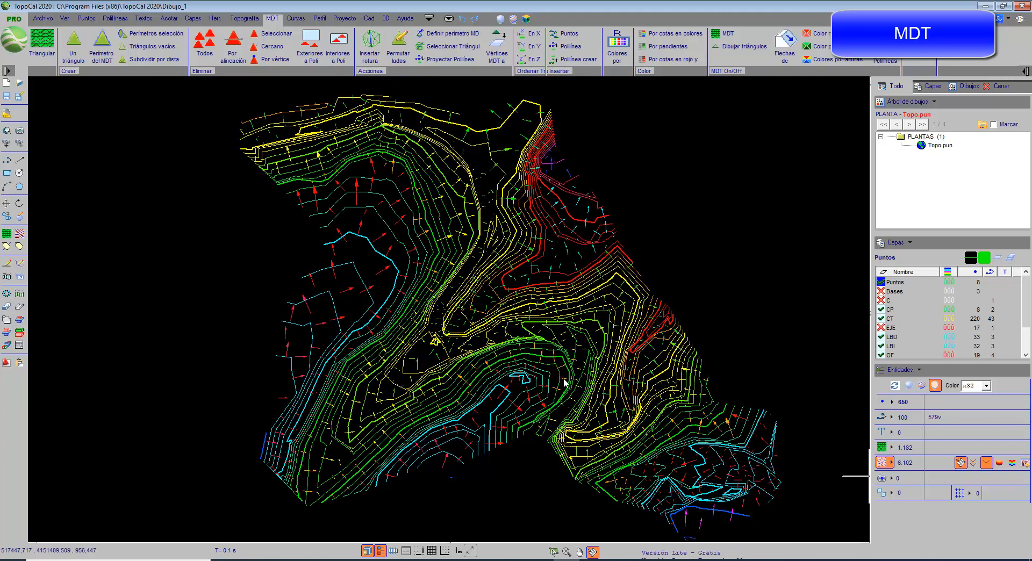
scroll(436, 341, "up", 5)
scroll(426, 342, "up", 2)
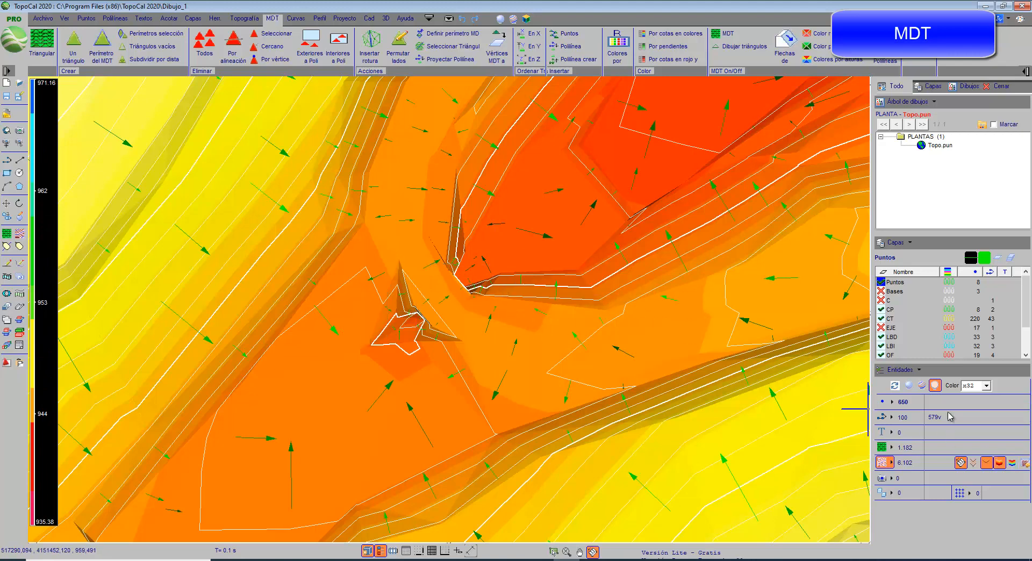
left_click(987, 387)
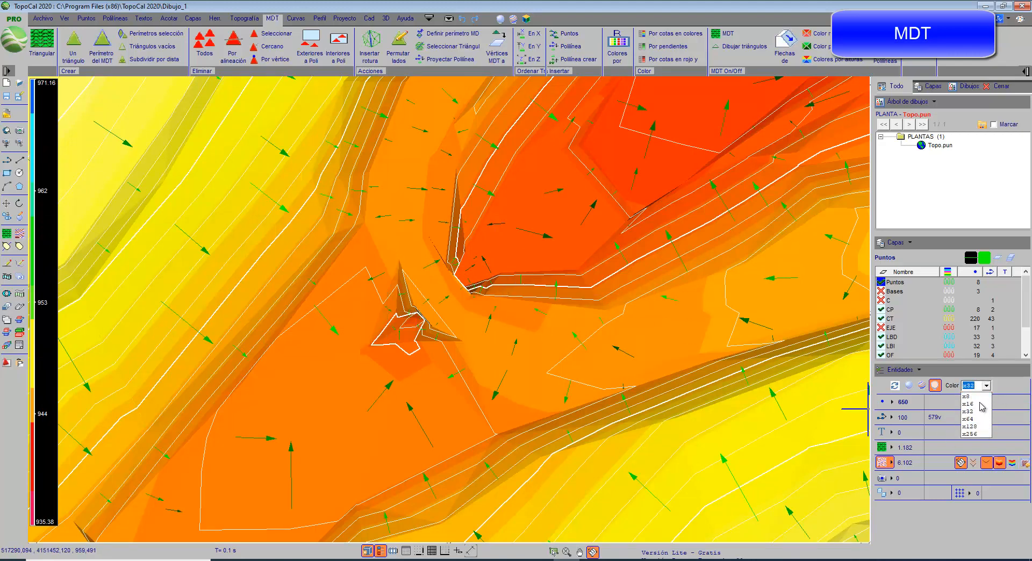
left_click(971, 433)
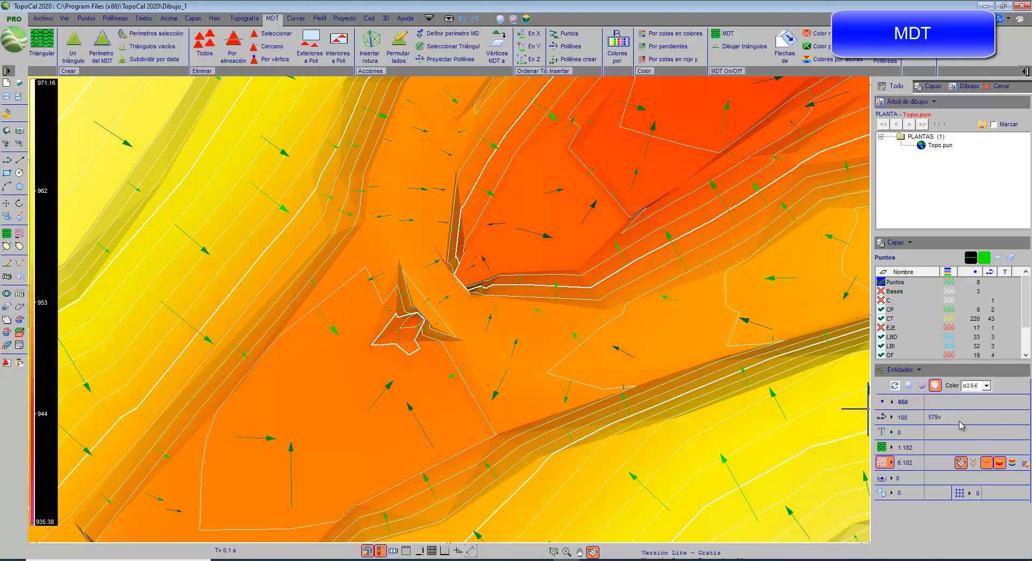
scroll(415, 305, "down", 5)
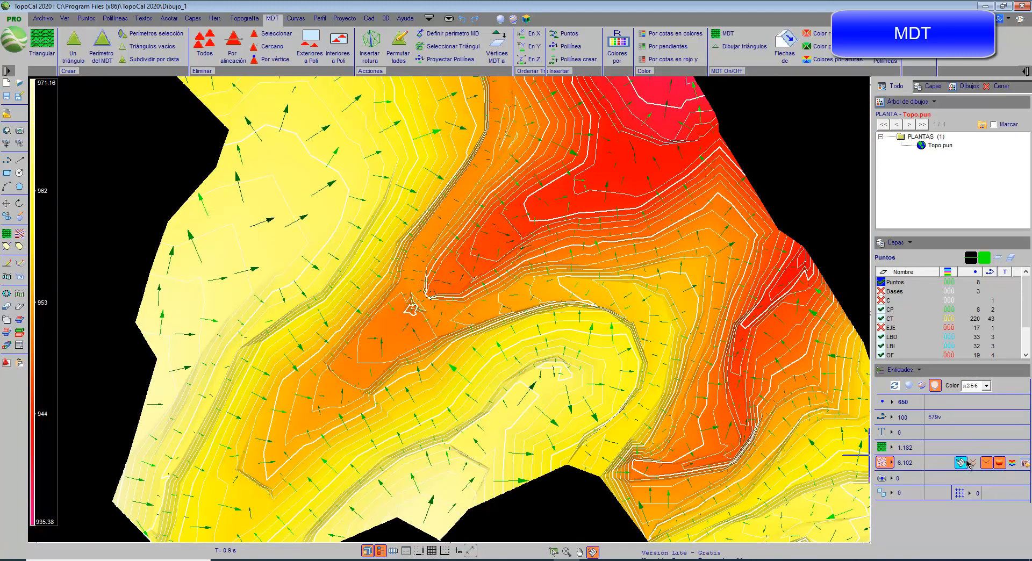
Step: Hide the slope arrows and the elevation fill so that only the yellow-to-red contour lines are displayed
left_click(973, 462)
left_click(1000, 465)
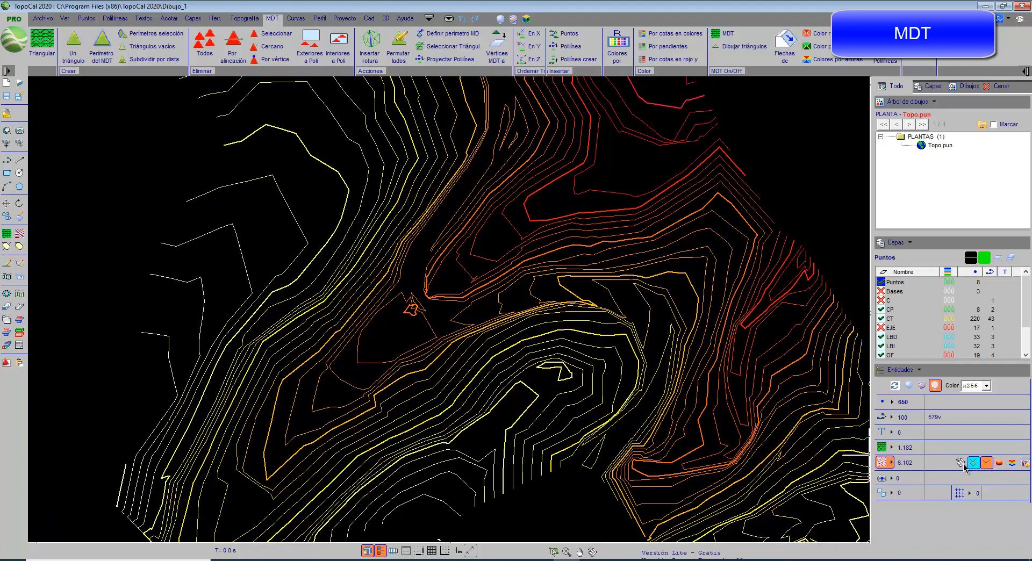
left_click(881, 464)
scroll(383, 316, "down", 1)
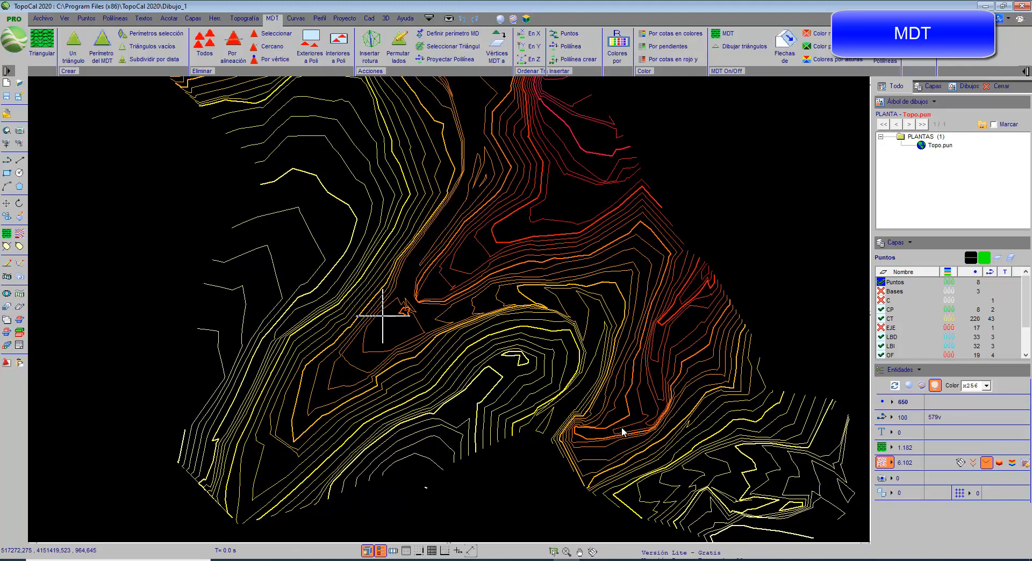
left_click(1000, 464)
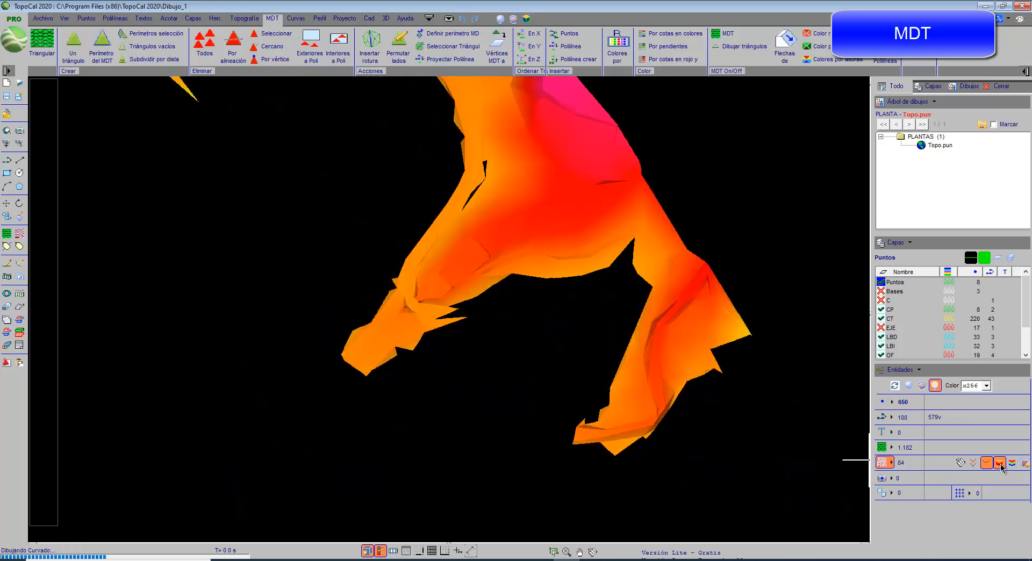
left_click(1001, 464)
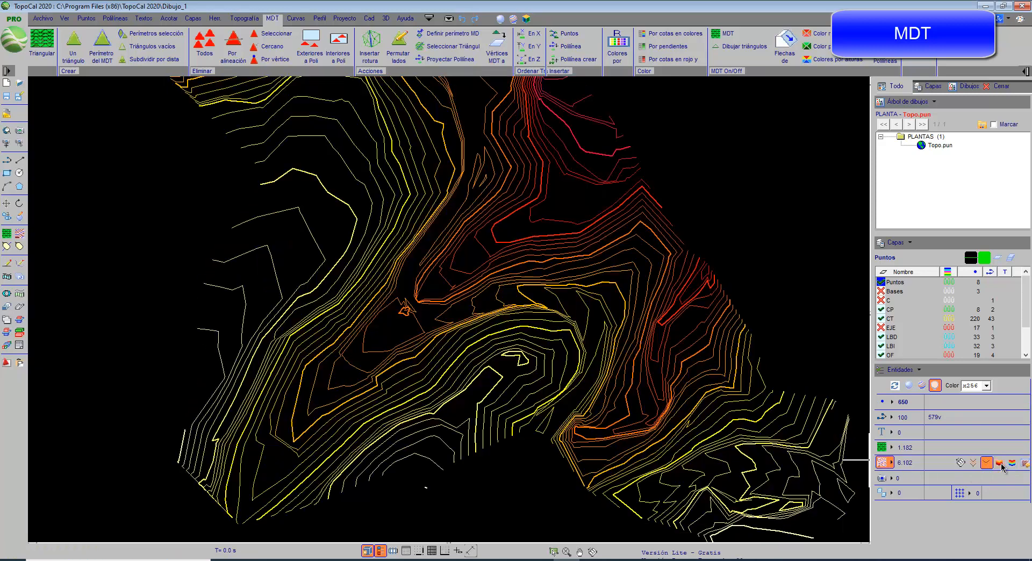
Step: Set the color range to x64 and fill the terrain with the multicolor elevation palette
left_click(986, 386)
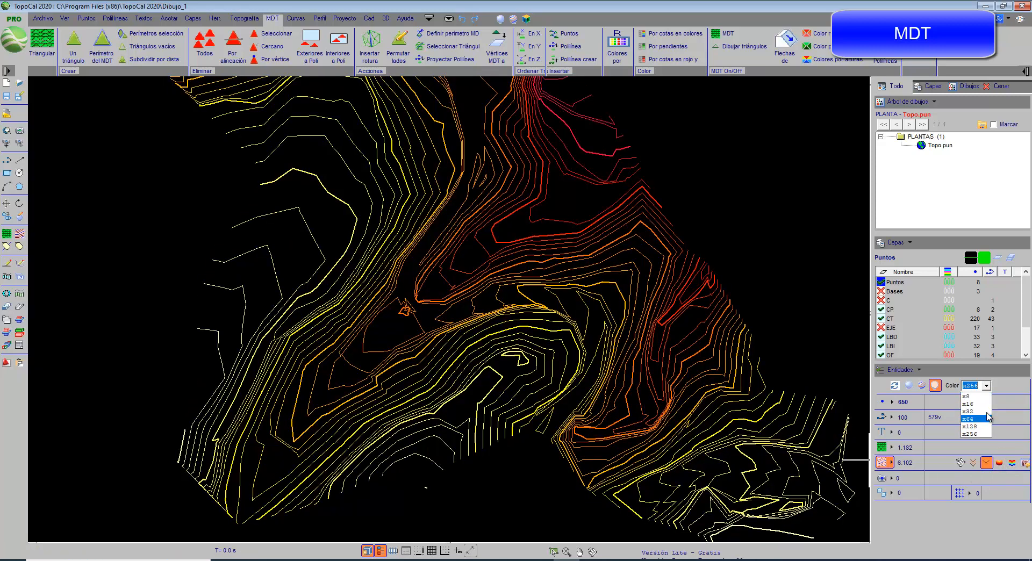
left_click(987, 418)
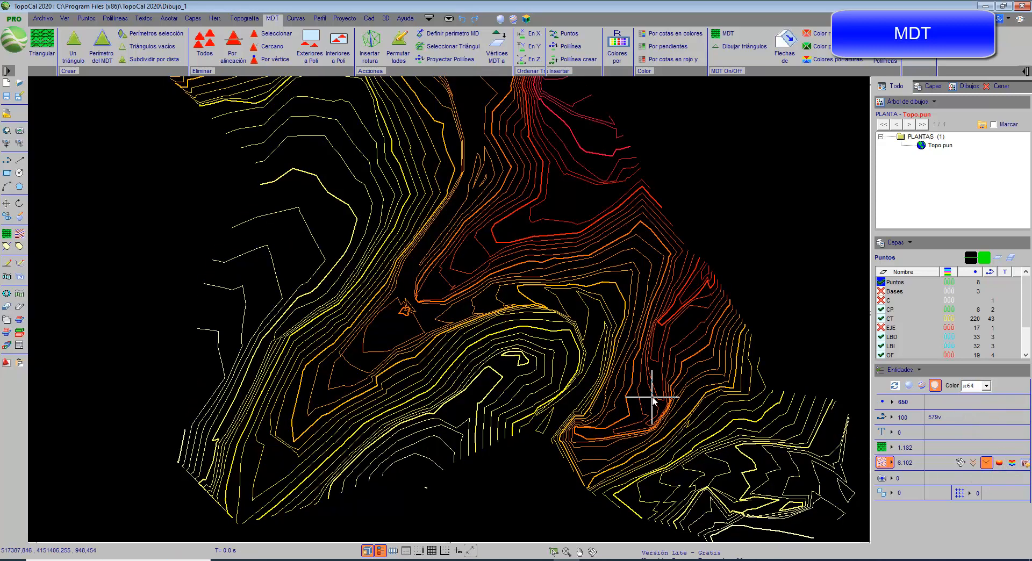
left_click(1013, 463)
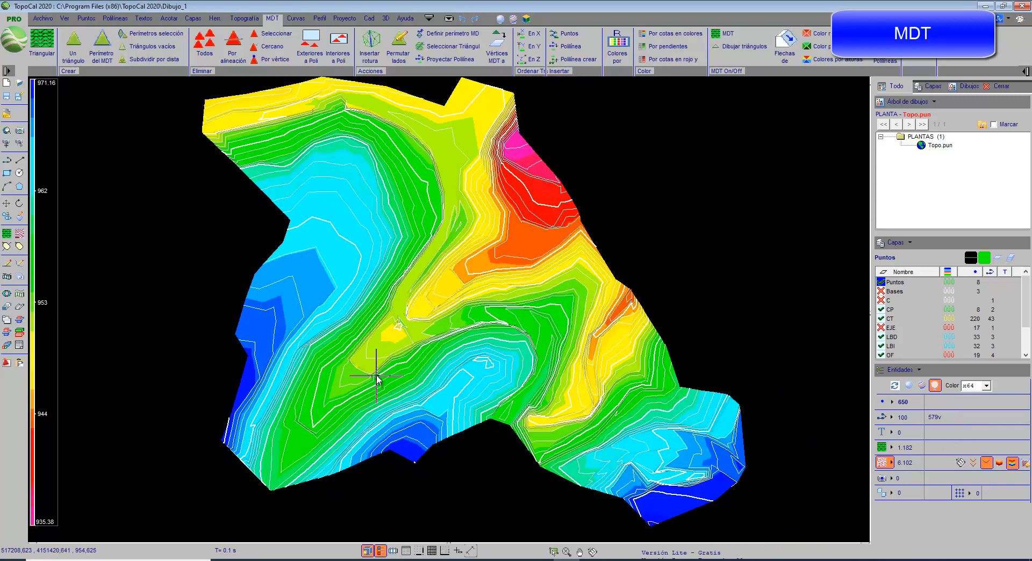
mouse_move(377, 376)
mouse_move(494, 294)
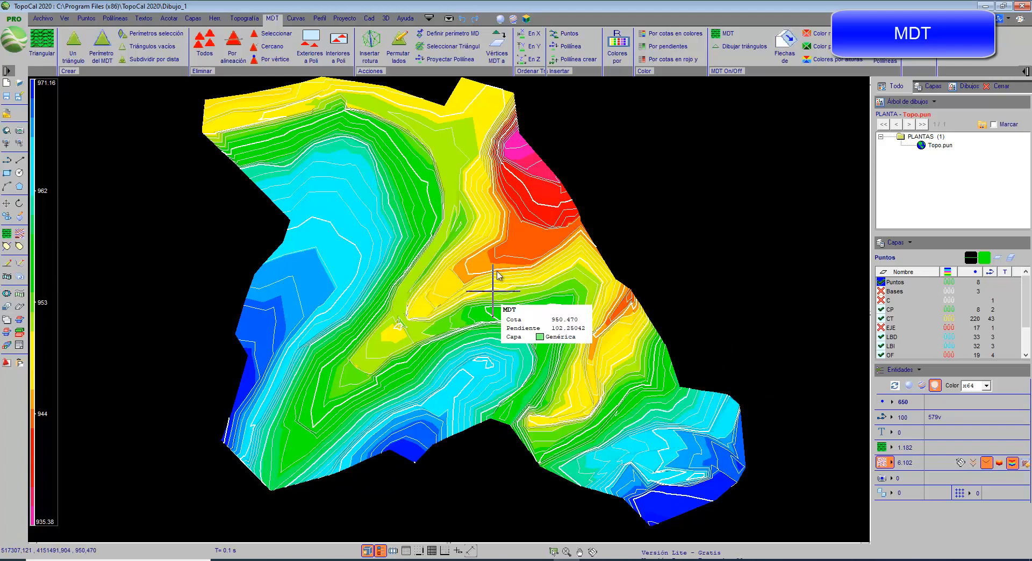
mouse_move(549, 196)
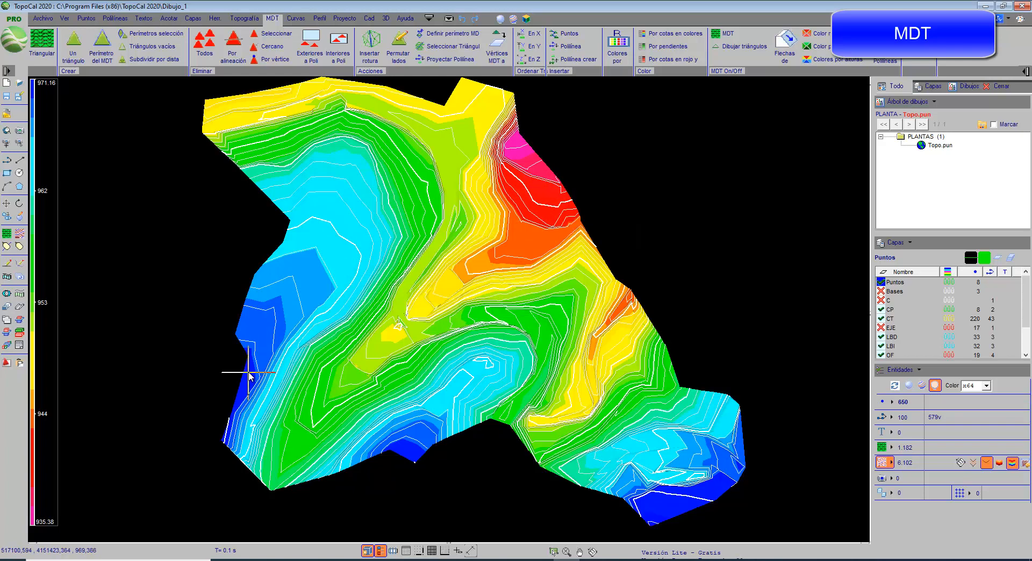
mouse_move(250, 376)
scroll(550, 226, "down", 1)
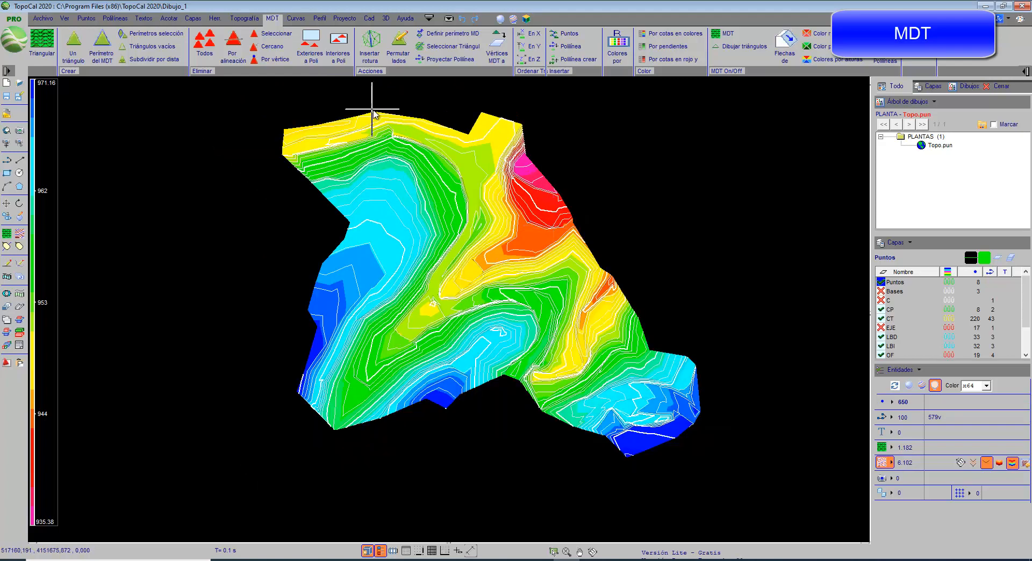
mouse_move(377, 114)
Step: Restore the multicolor elevation fill after viewing the yellow-to-red fill and its legend, and switch the elevation legend to its compact size
left_click(999, 464)
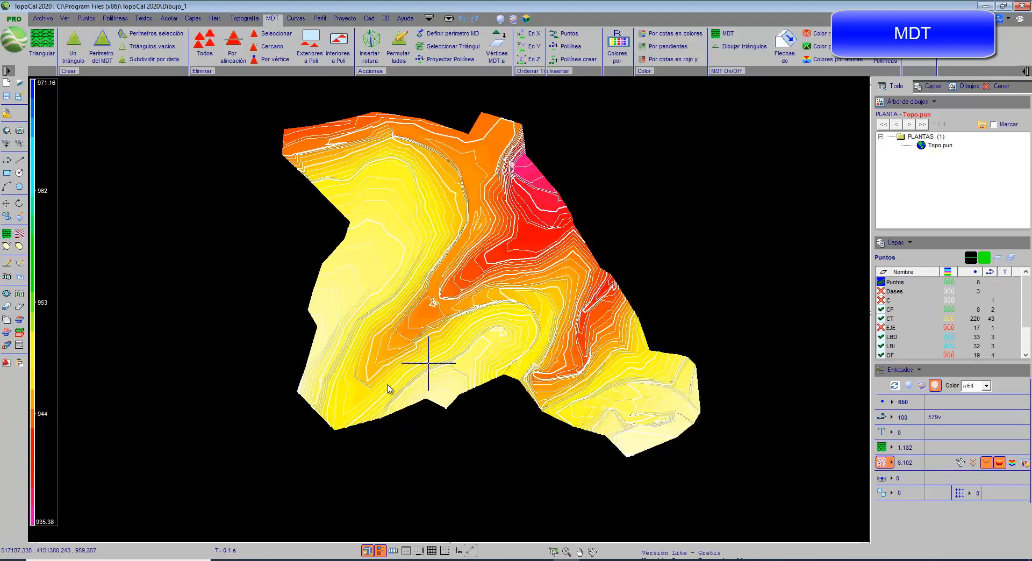
mouse_move(344, 413)
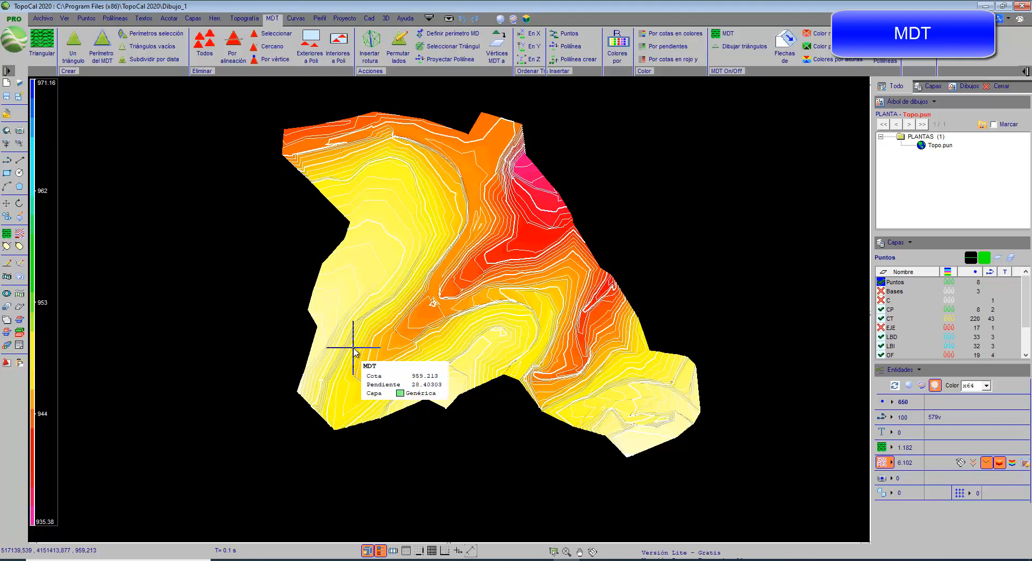
left_click(37, 131)
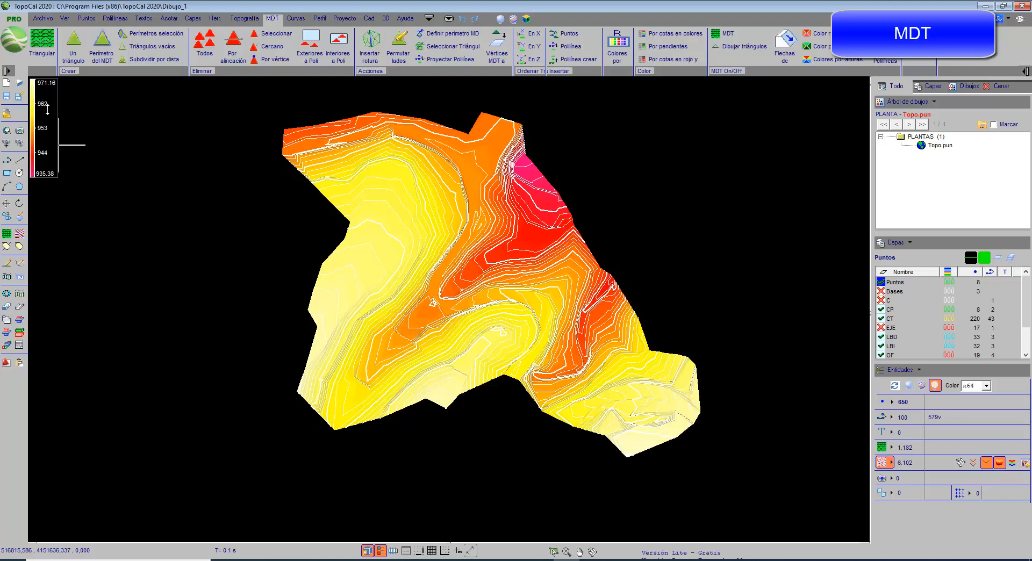
left_click(47, 109)
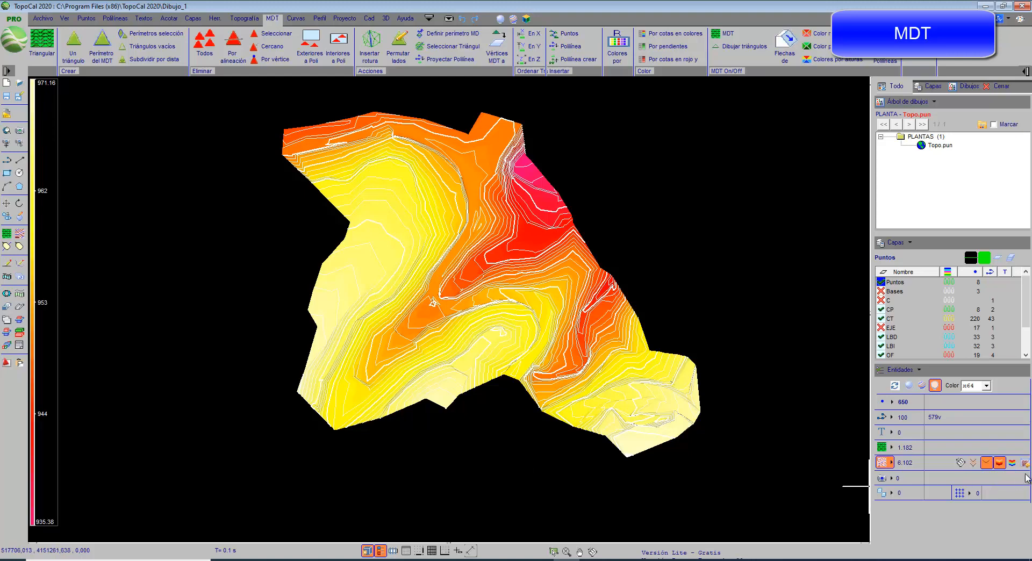
left_click(1012, 463)
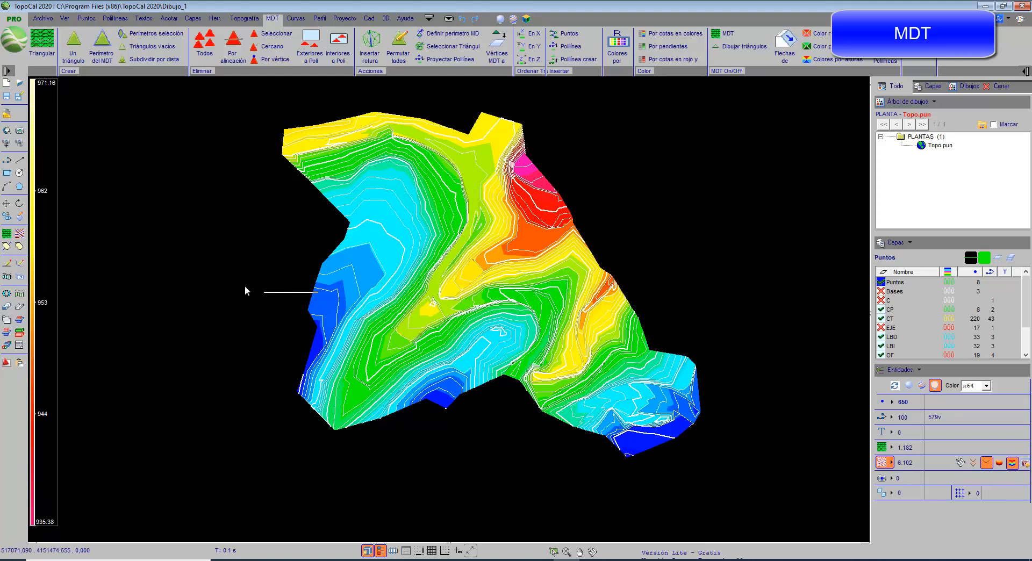
left_click(47, 157)
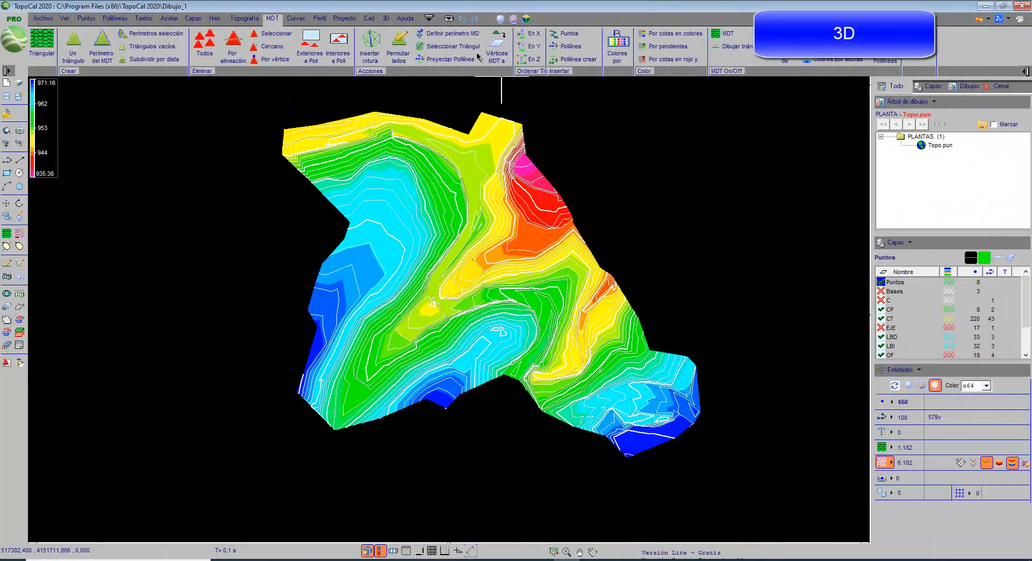
Step: Open the terrain in the 3D editor and set the vertical scale to Cotas x3 after trying x2
left_click(386, 20)
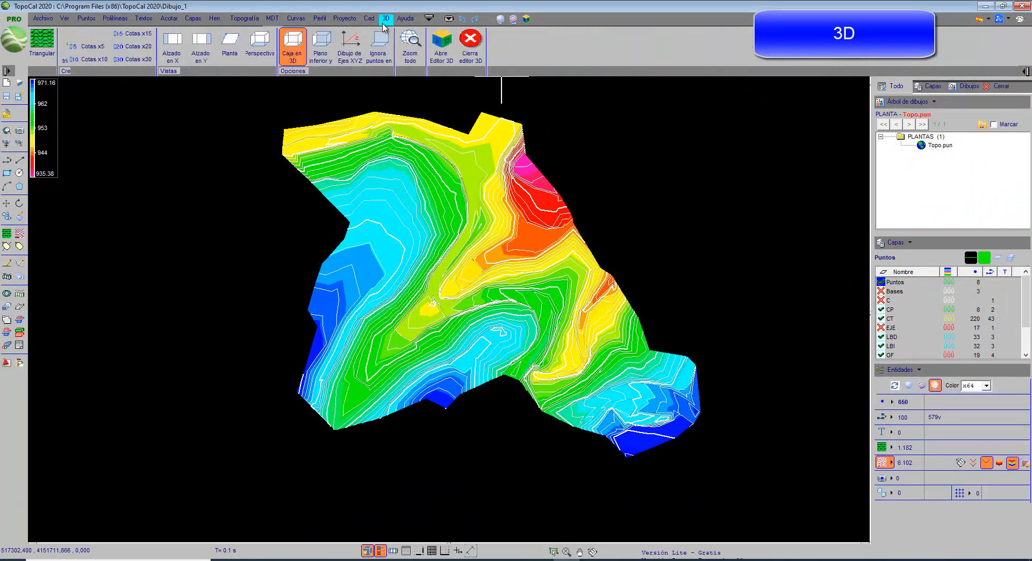
left_click(442, 49)
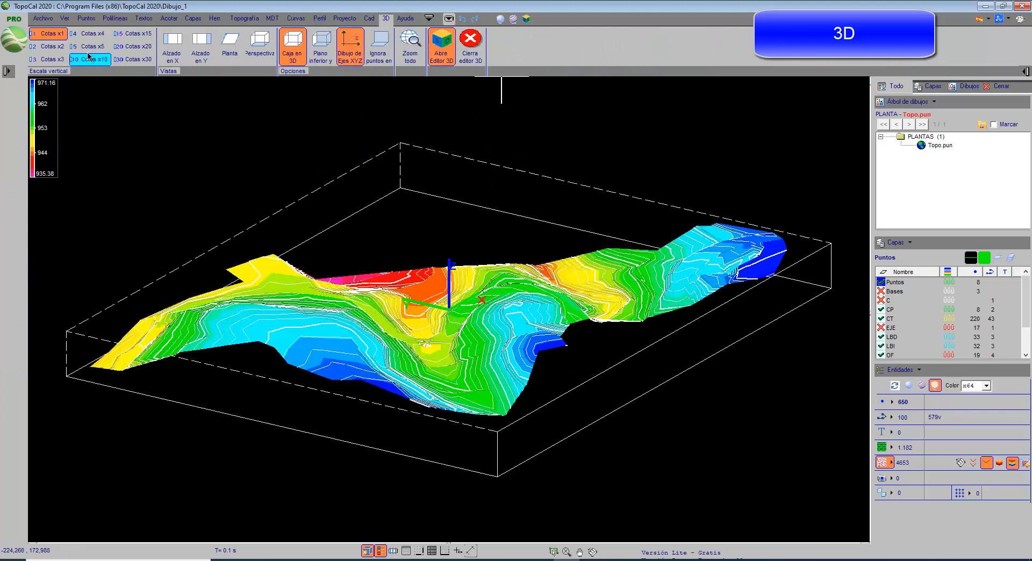
left_click(52, 46)
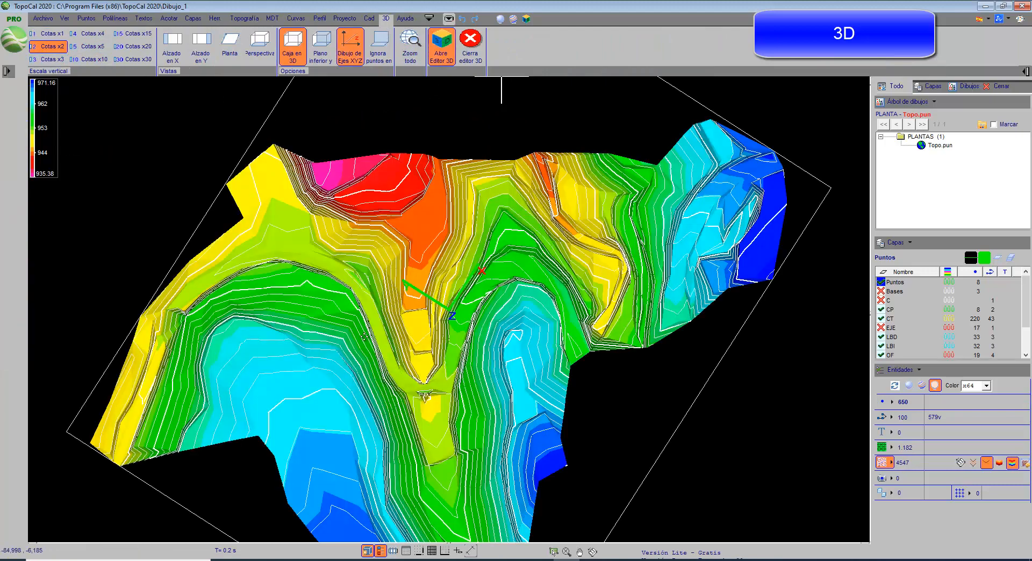
left_click(52, 59)
left_click_drag(385, 355, 346, 306)
left_click(351, 48)
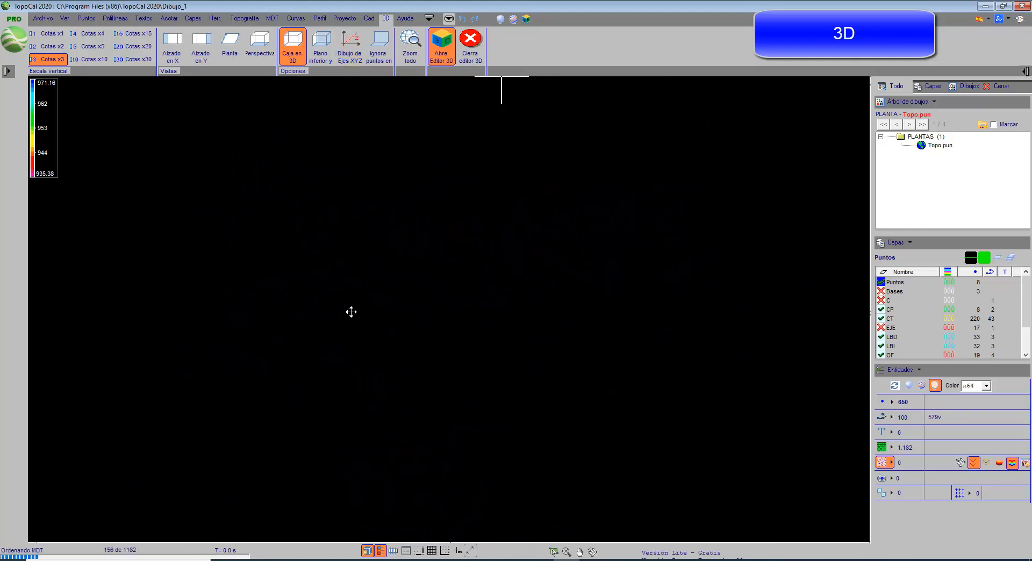
left_click_drag(529, 404, 387, 373)
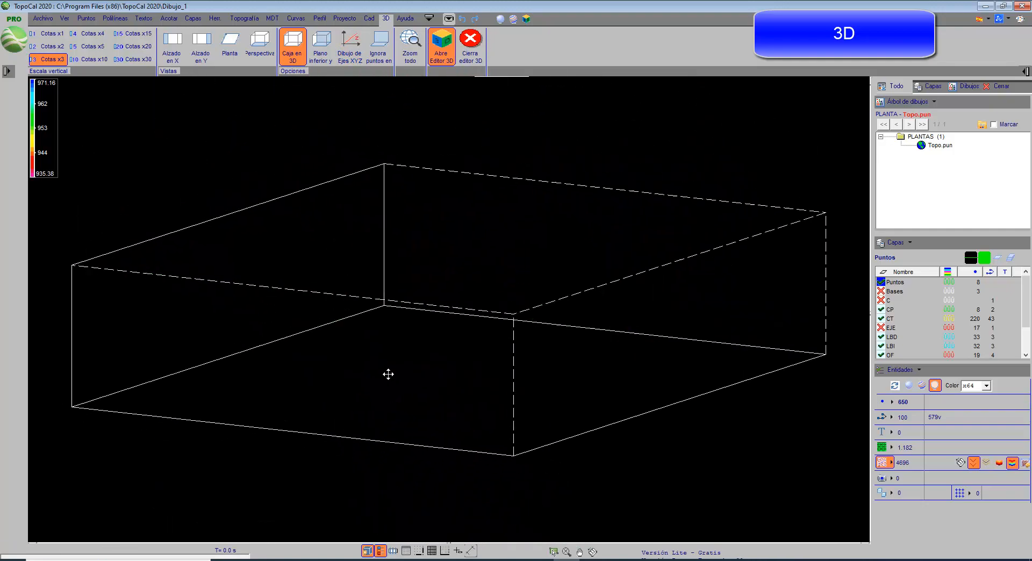
Step: Cancel inserting a raster photograph and show the 3D terrain's triangle mesh without the elevation fill
left_click(883, 461)
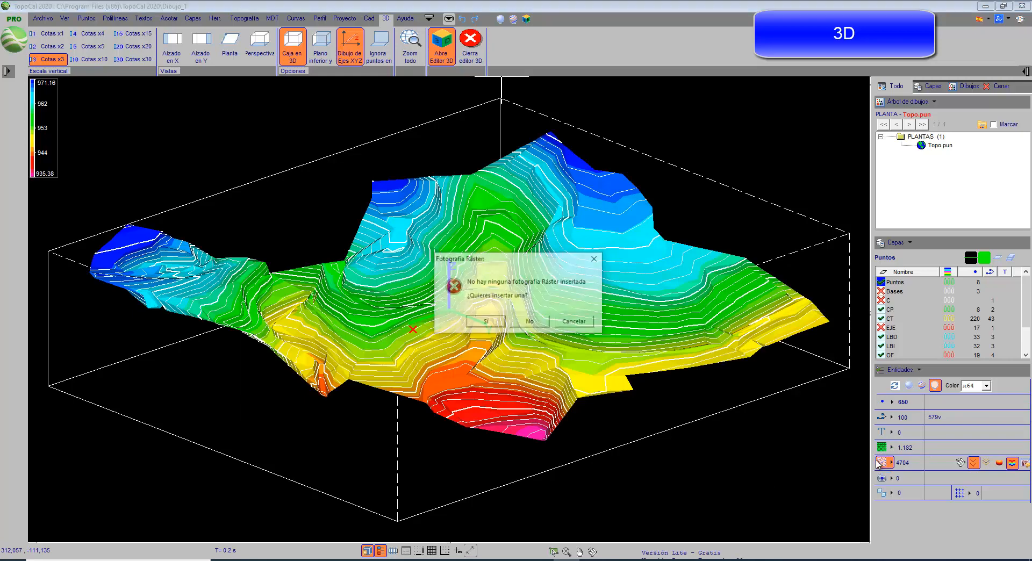
left_click(575, 322)
left_click(883, 447)
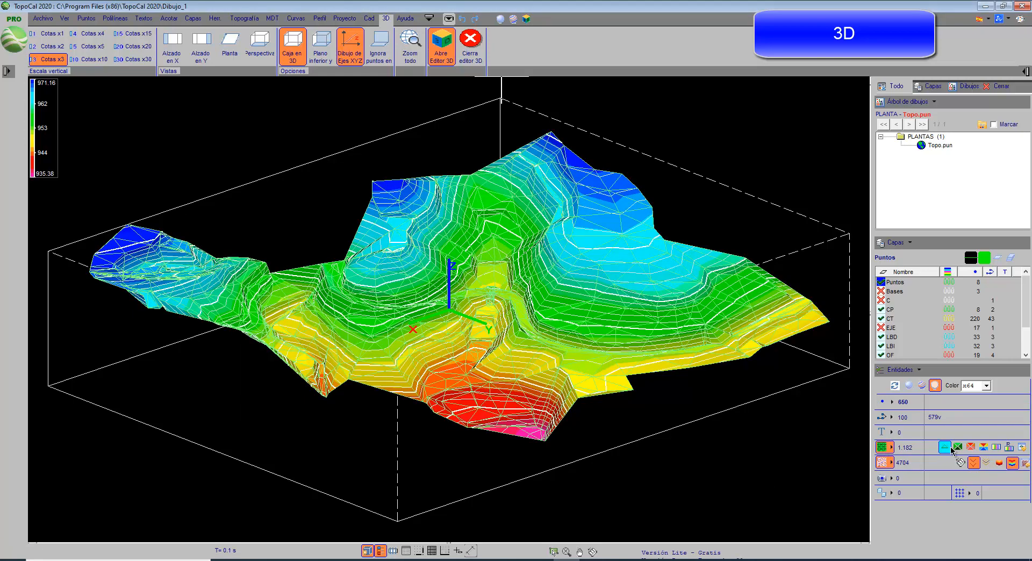
left_click(958, 447)
left_click(958, 447)
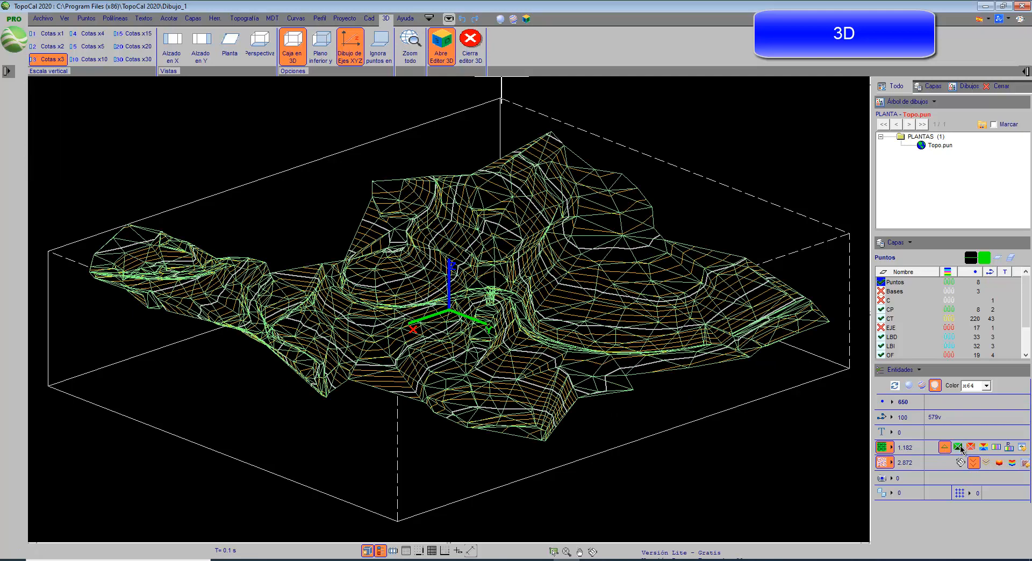
Step: Fill the 3D terrain with the multicolor elevation palette after trying yellow-to-red, and hide the contour lines
left_click(1001, 464)
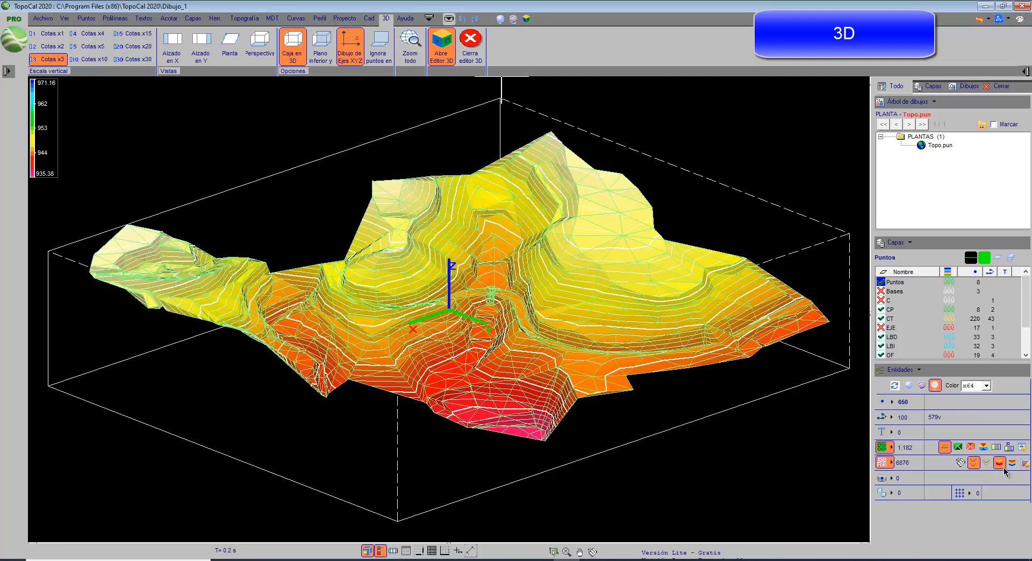
left_click(1012, 463)
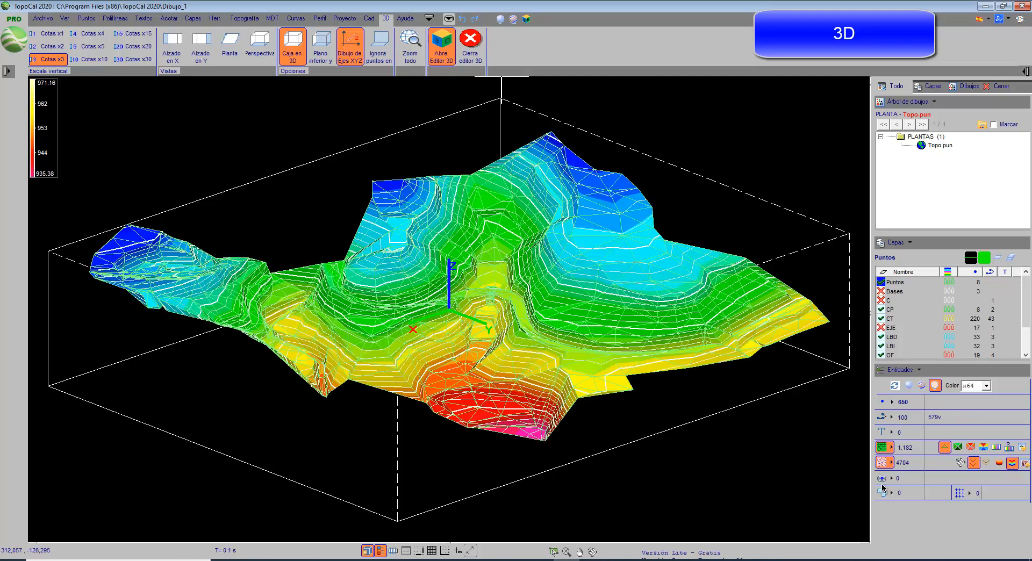
left_click(974, 464)
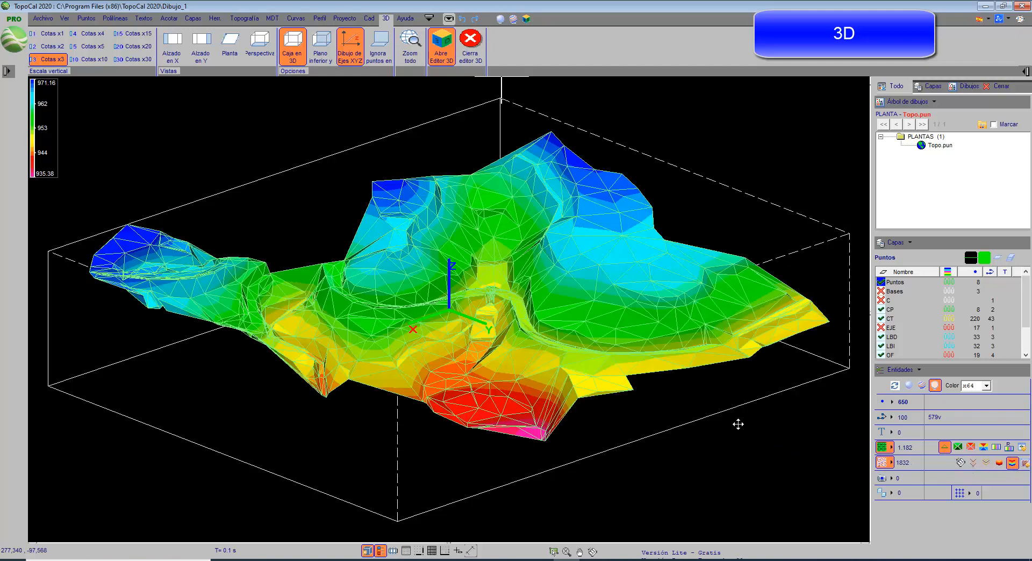
Step: Replace the triangle mesh with the polylines on the 3D terrain and apply the yellow-to-red elevation fill
left_click(885, 449)
mouse_move(636, 365)
left_mouse_down()
mouse_move(629, 381)
mouse_move(612, 361)
mouse_move(580, 363)
left_mouse_up()
left_click(884, 421)
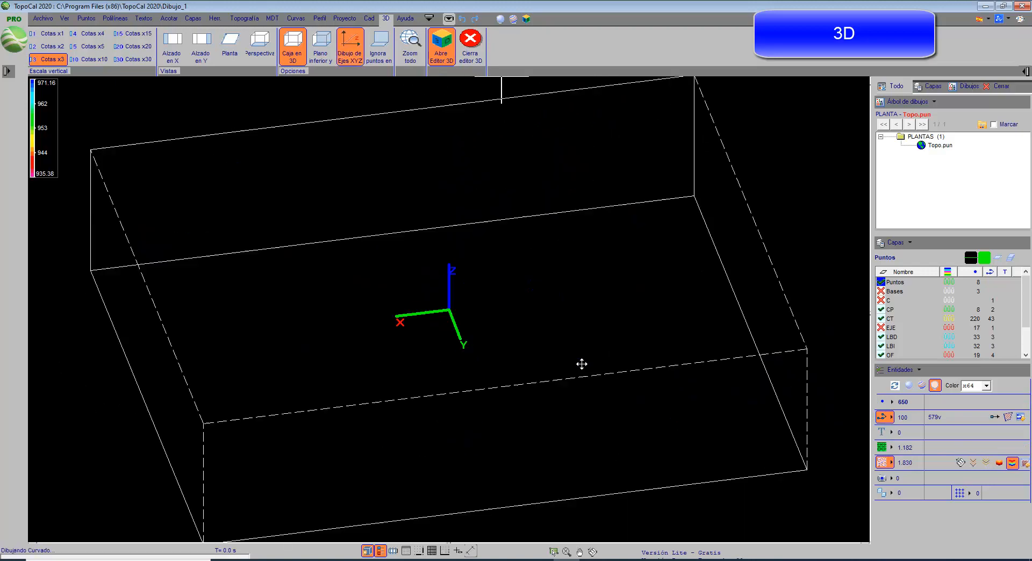
left_click_drag(413, 363, 436, 365)
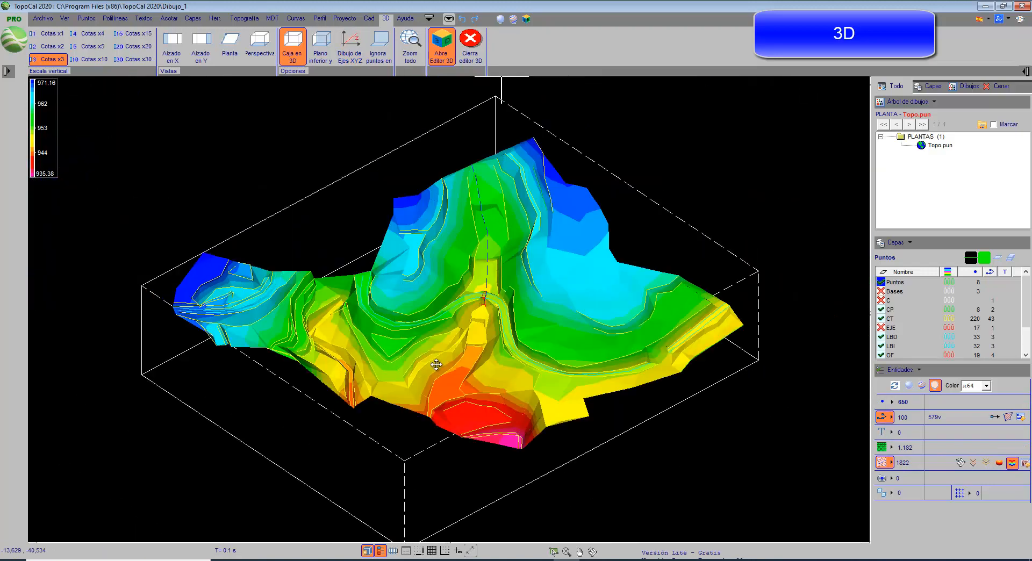
left_click(1000, 463)
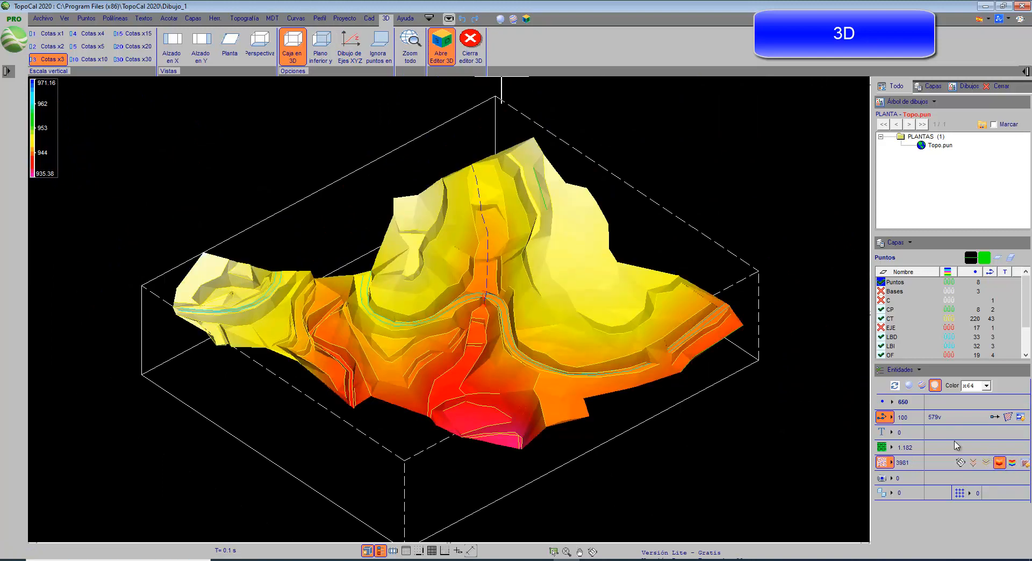
Step: View the 3D terrain in X elevation, Y elevation, plan and perspective
left_click(172, 43)
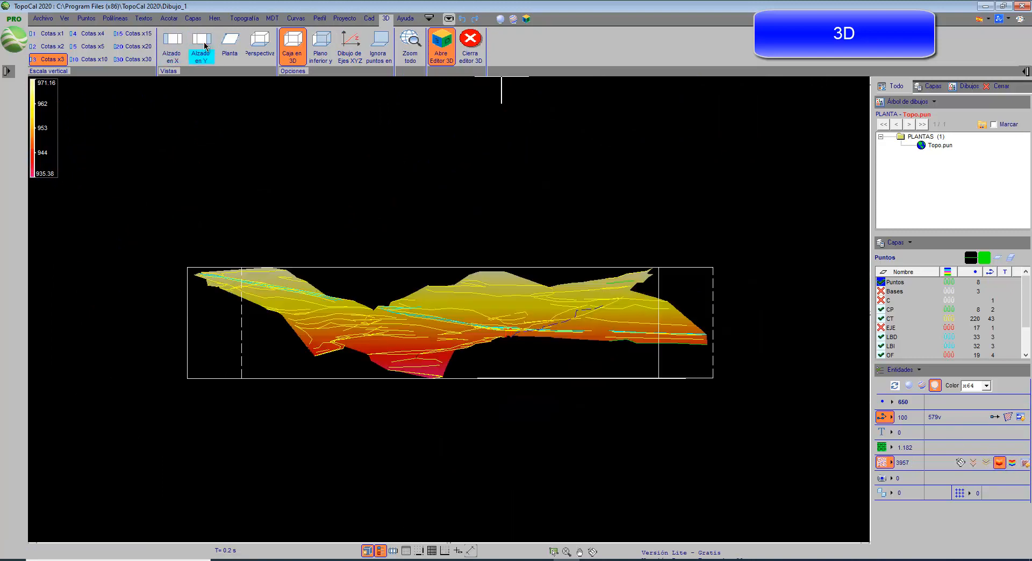
left_click(202, 46)
left_click(230, 43)
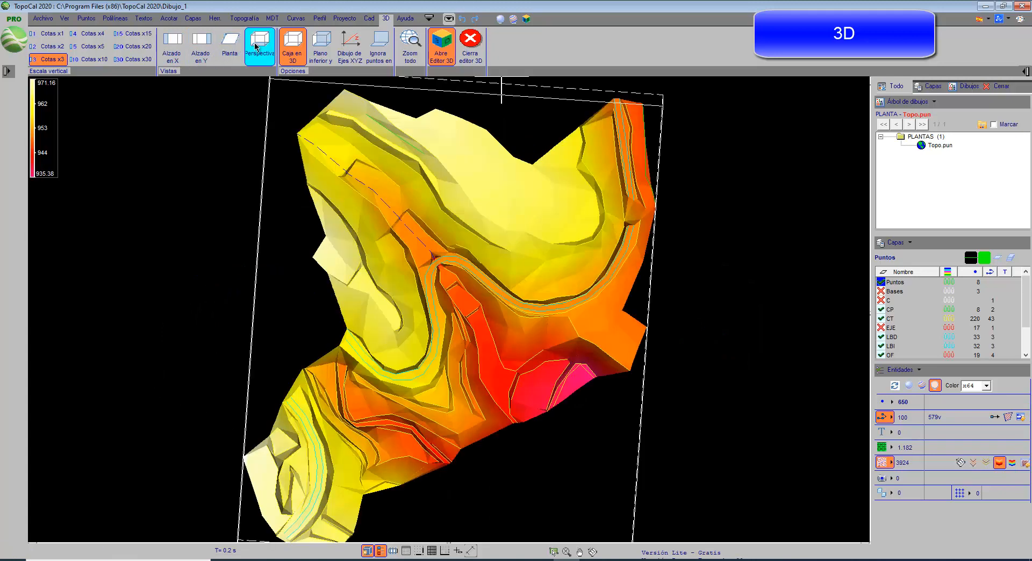
left_click(260, 43)
left_click_drag(415, 283, 396, 299)
Step: Show the XYZ axes and the lower plane around the 3D terrain to inspect them, and hide both
left_click(349, 50)
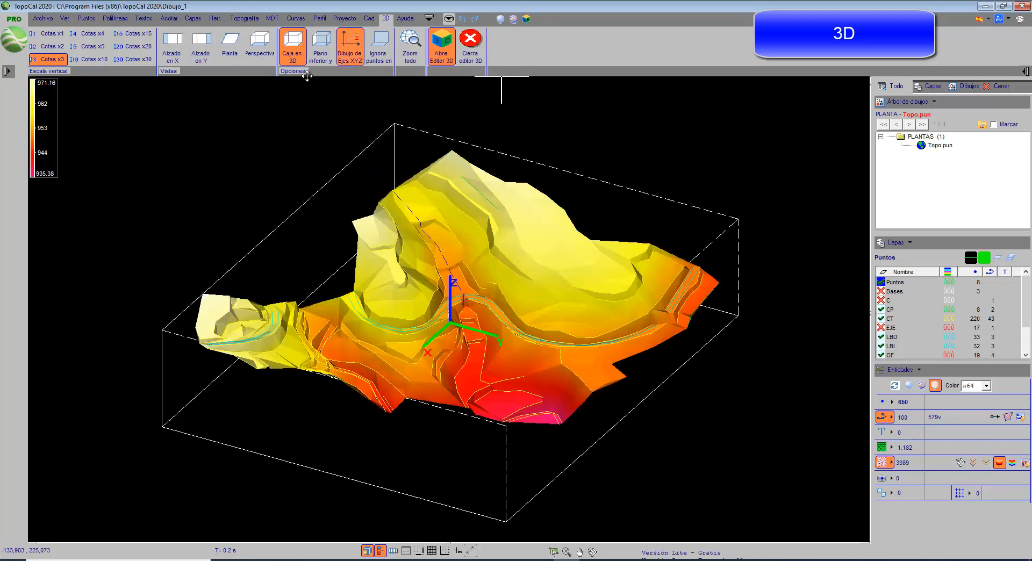
left_click(320, 45)
left_click(349, 49)
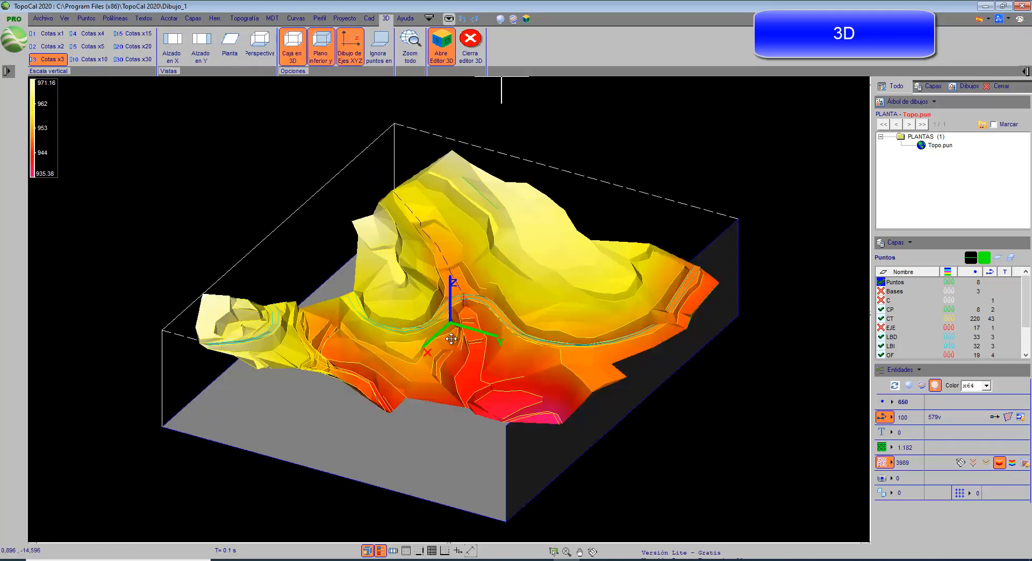
left_click_drag(425, 334, 459, 374)
scroll(459, 360, "up", 6)
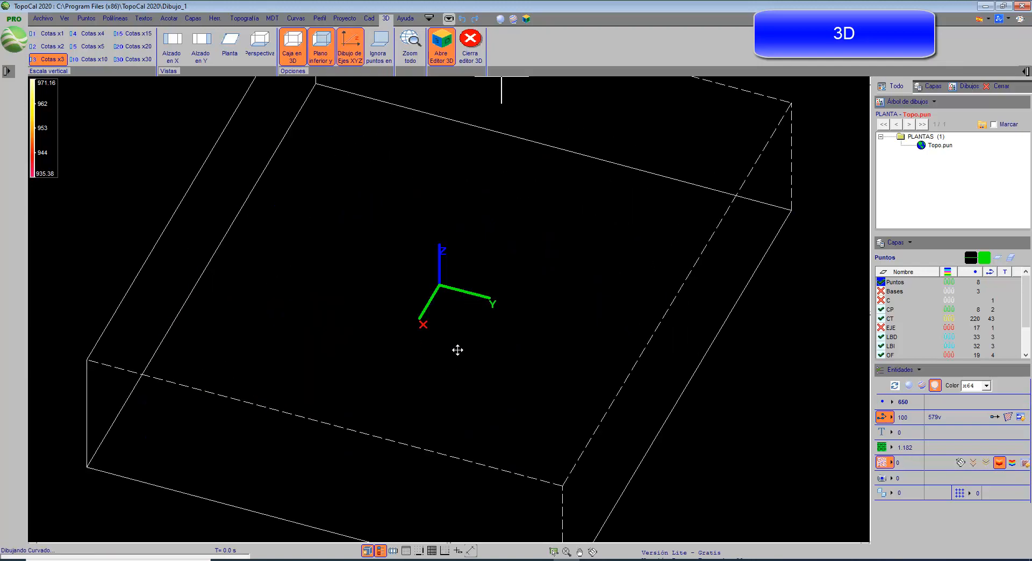
scroll(462, 249, "down", 6)
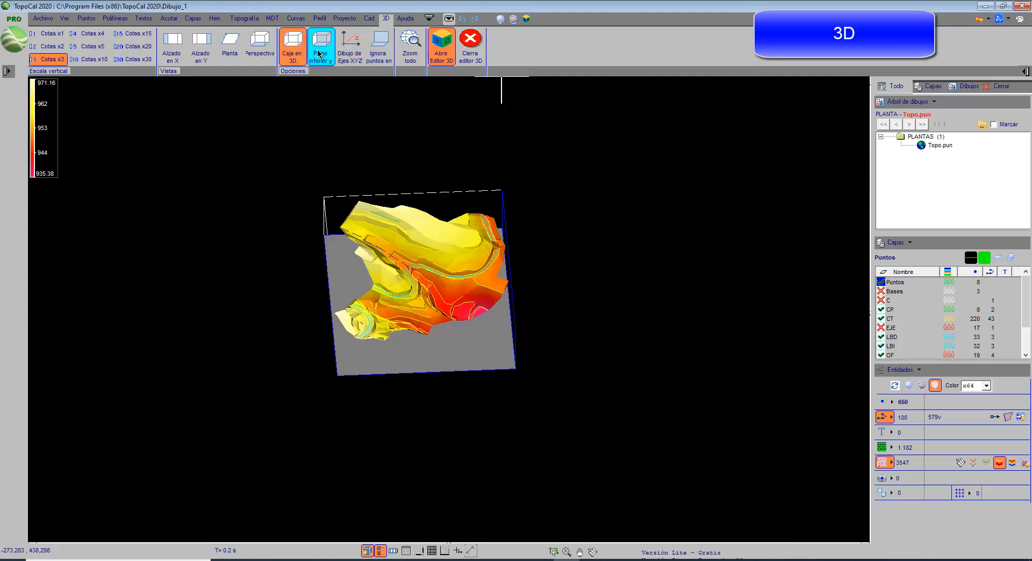
scroll(403, 253, "up", 3)
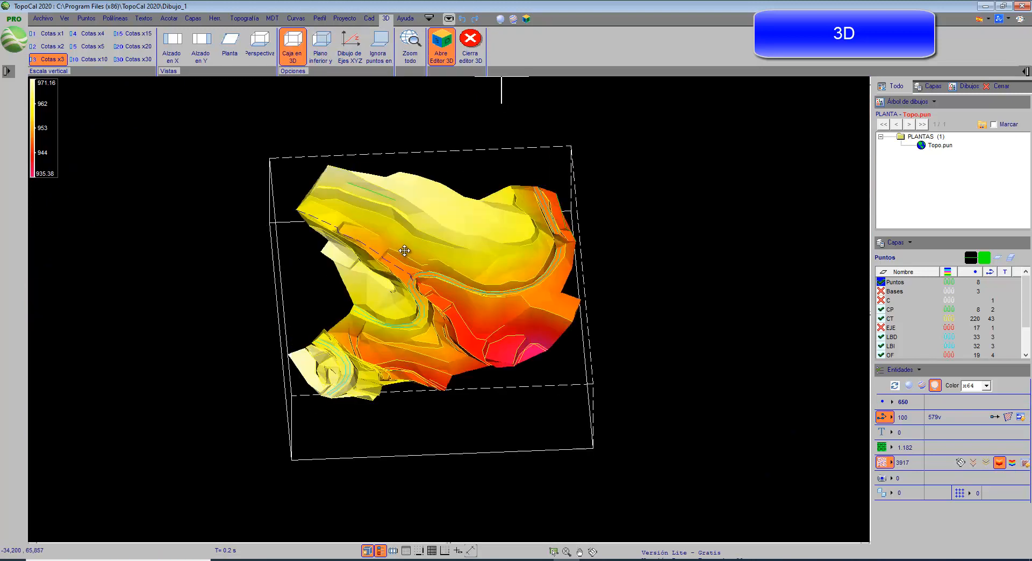
Step: Display the contour lines over the yellow-to-red 3D terrain and inspect them up close
left_click(975, 461)
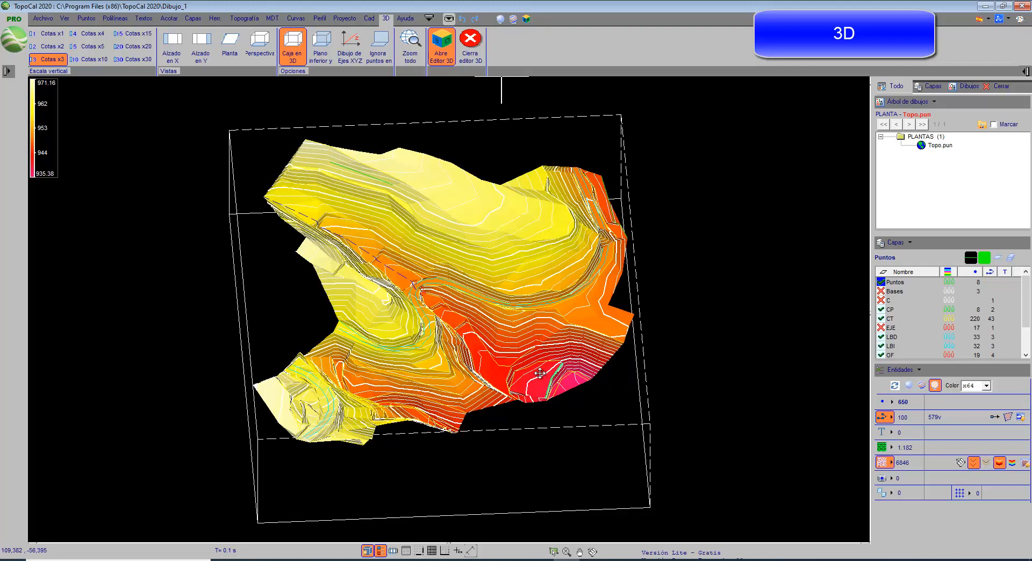
scroll(540, 372, "up", 6)
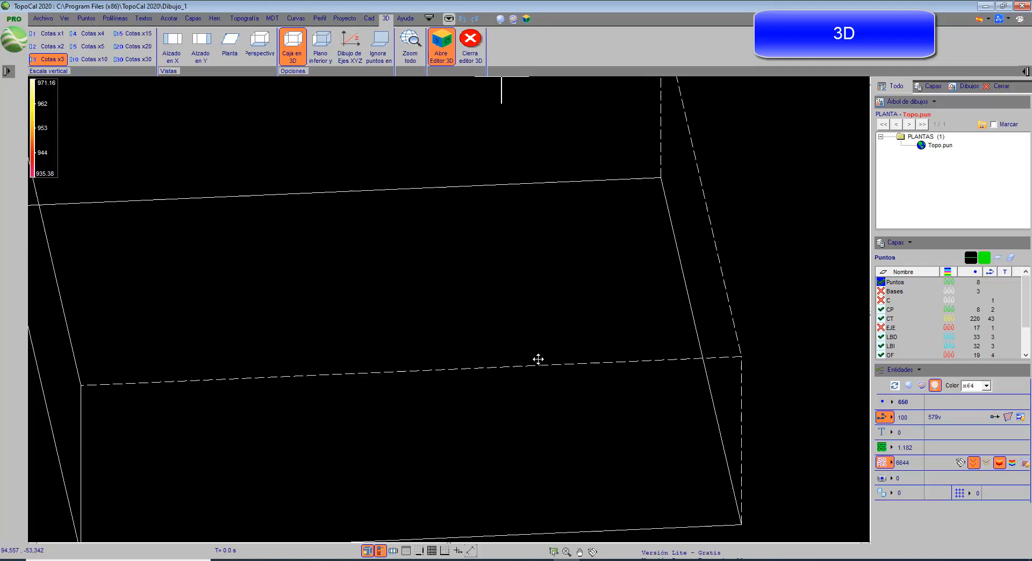
Step: Display the survey points over the 3D terrain and color them by elevation
scroll(538, 359, "down", 5)
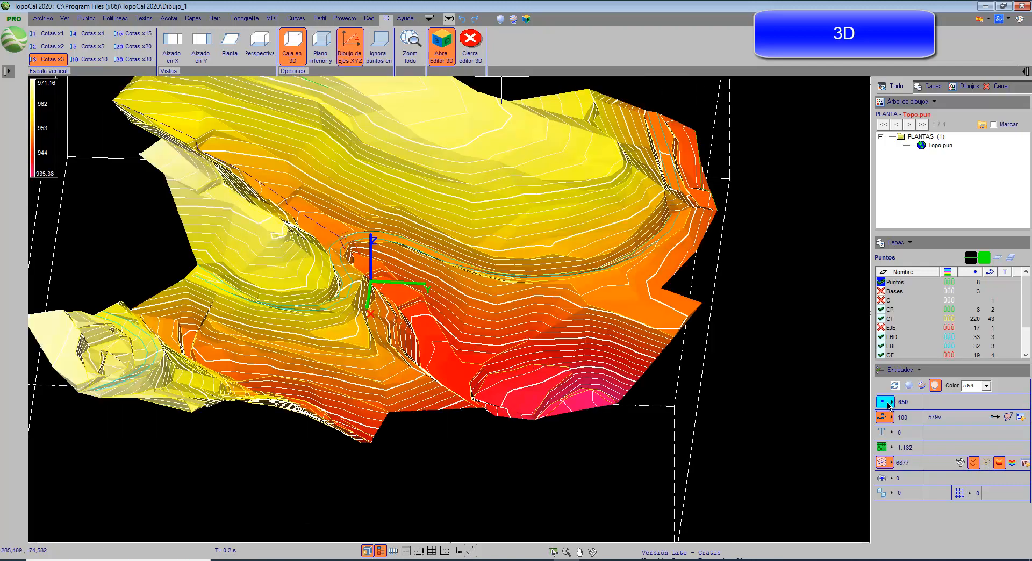
left_click(887, 403)
left_click(973, 414)
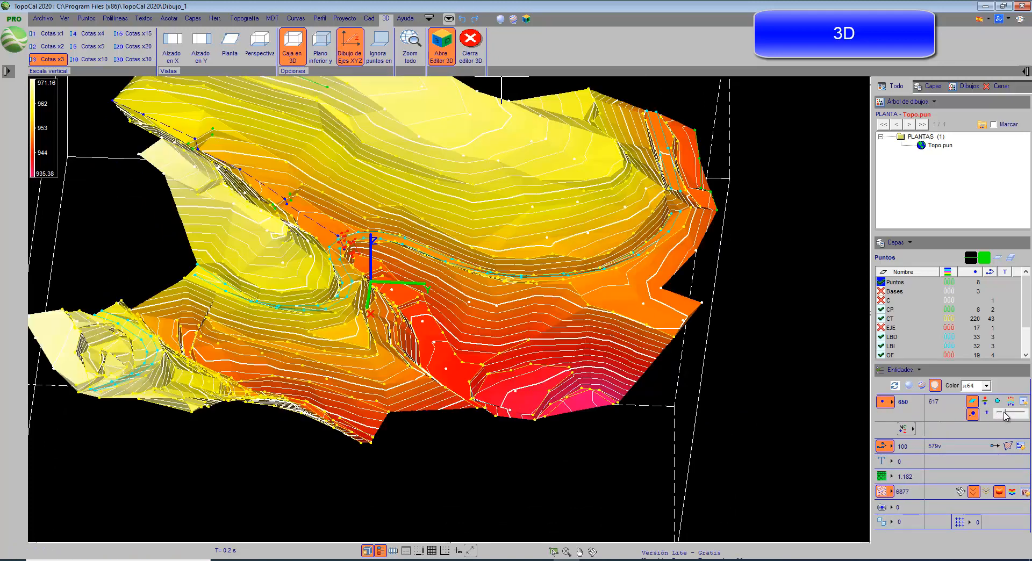
left_click(1011, 401)
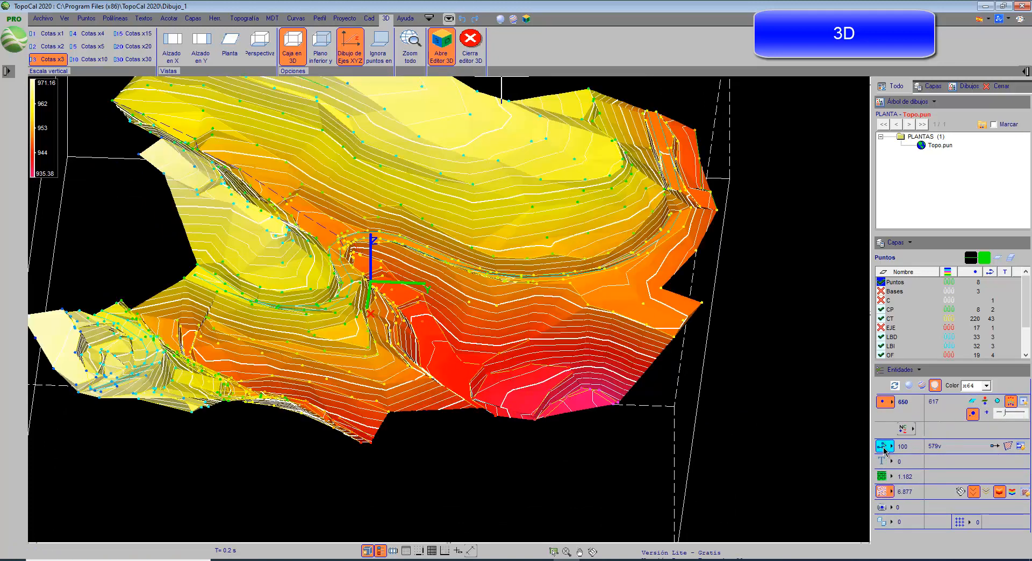
Step: Hide the triangle model and inspect the elevation-colored points and polylines in 3D
left_click(884, 494)
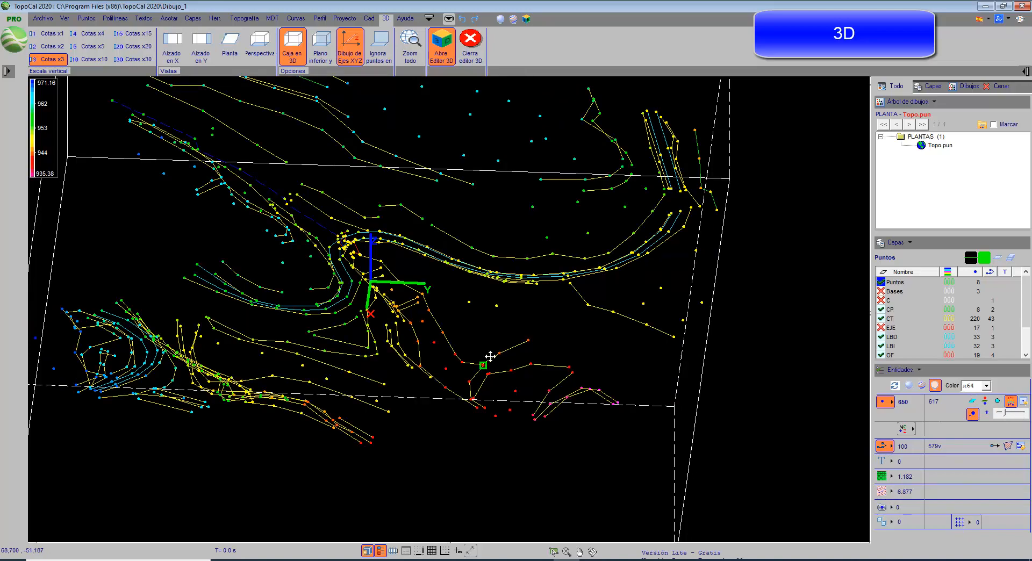
left_click_drag(485, 359, 475, 367)
scroll(475, 366, "down", 2)
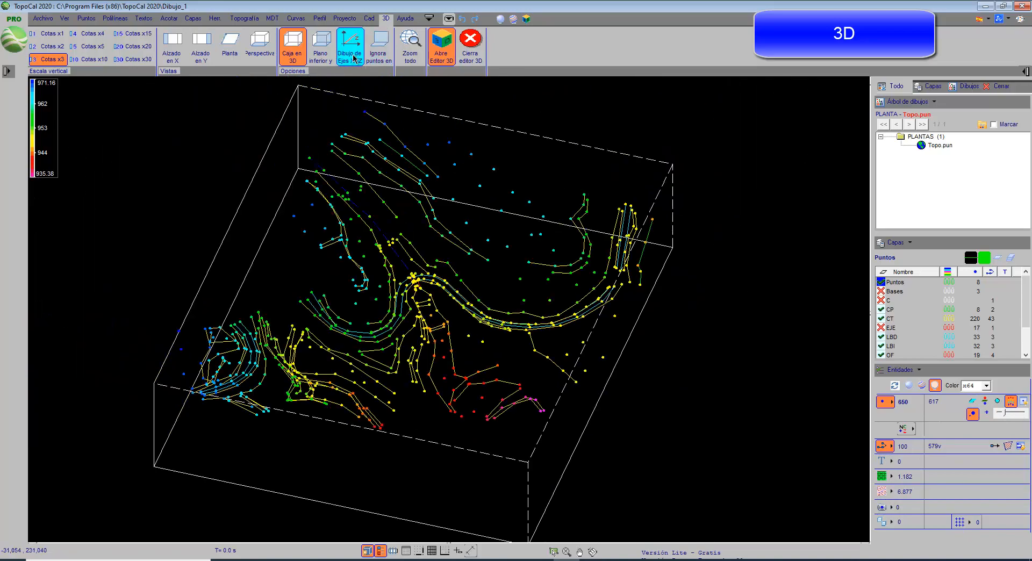
Step: Hide the 3D bounding box around the points and polylines, and close the 3D editor
left_click(293, 48)
left_click_drag(379, 254, 465, 154)
left_click(470, 43)
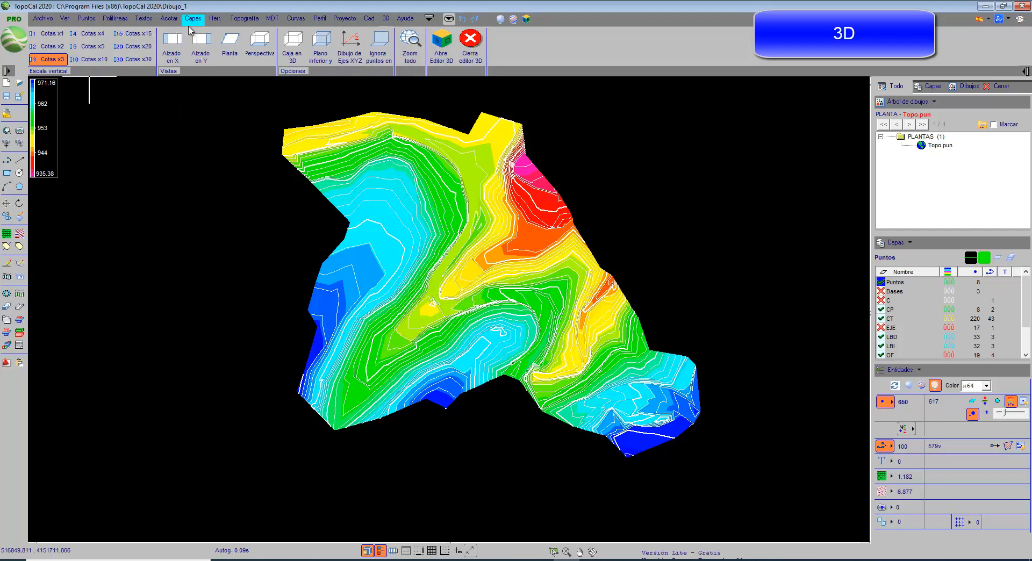
Step: Cut a quick profile (Perfil Rápido) diagonally across the terrain from beyond its northwest edge to beyond its southeast edge, covering about 517 m of terrain
left_click(319, 19)
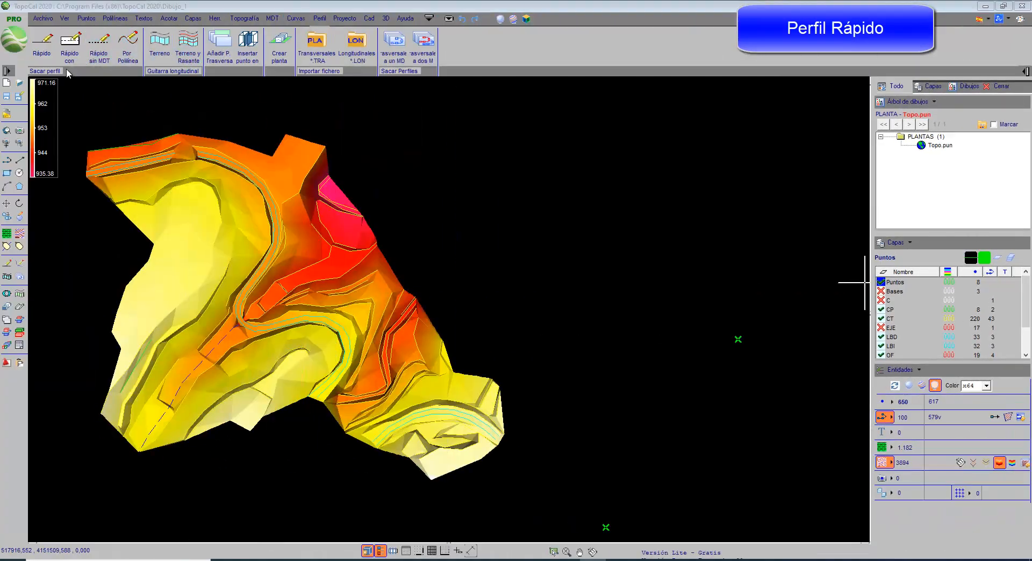
left_click(42, 44)
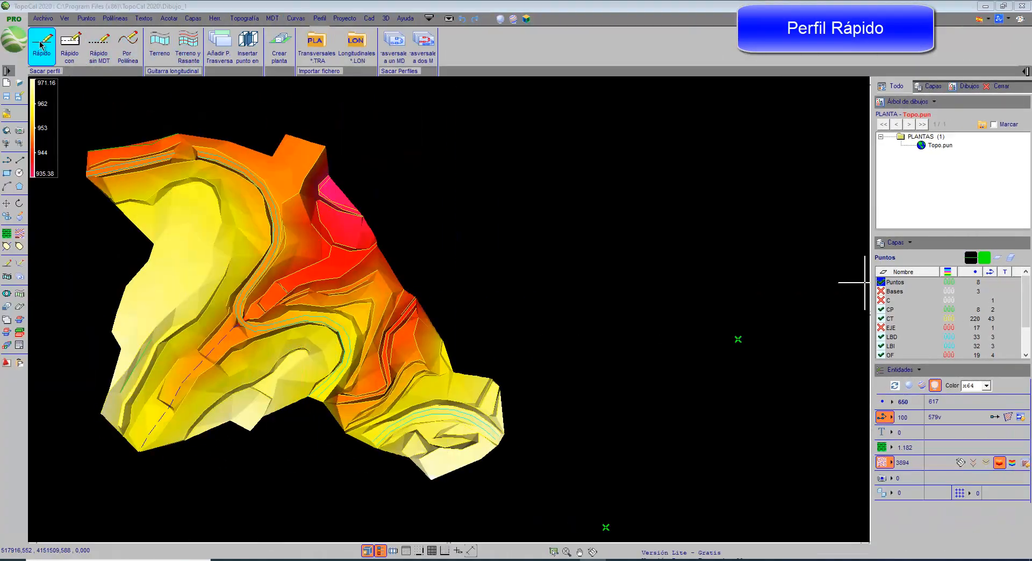
left_click(86, 105)
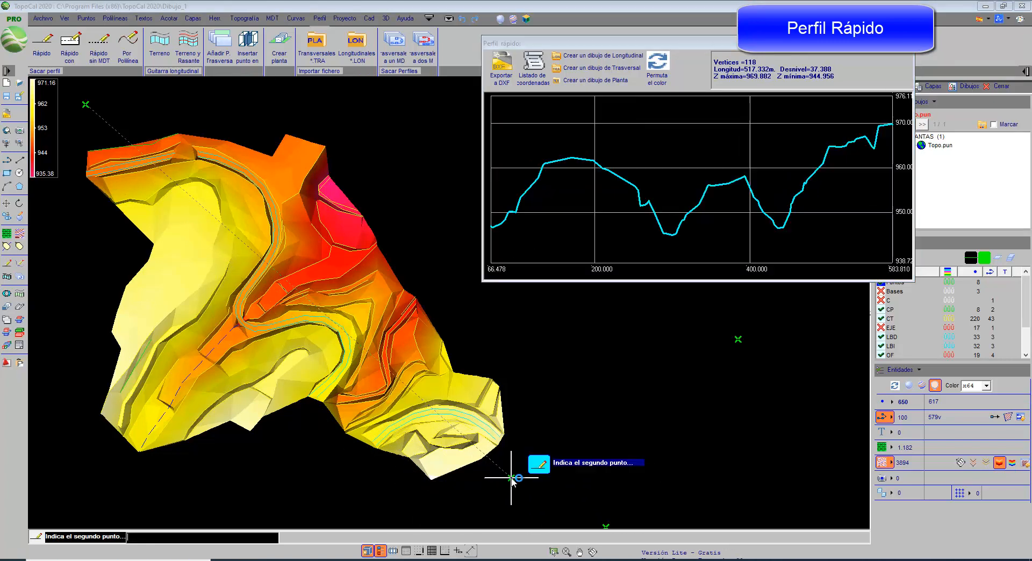
left_click(506, 473)
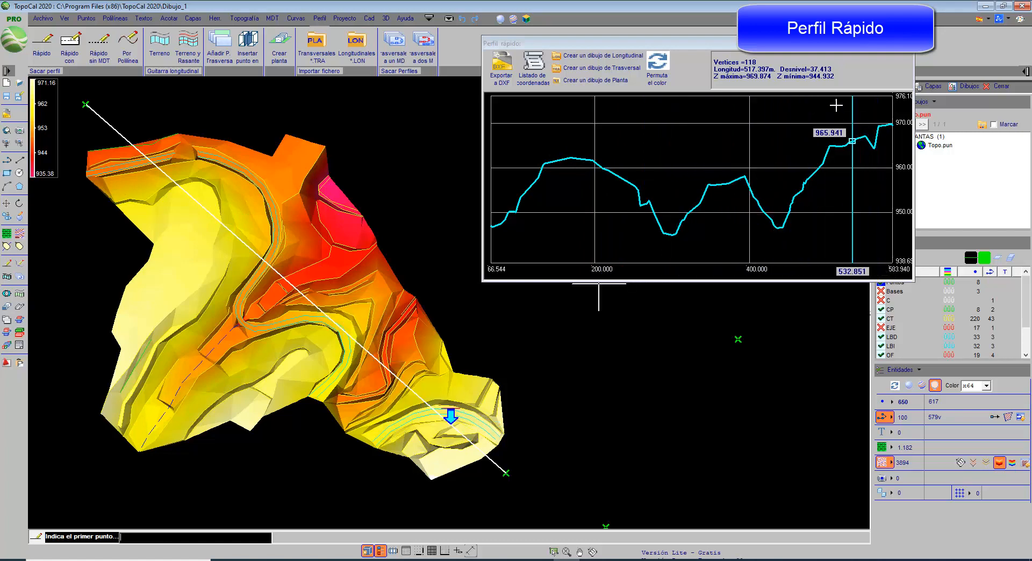
Step: Widen the quick profile window and move it up, clear of most of the terrain
left_click_drag(591, 44, 614, 34)
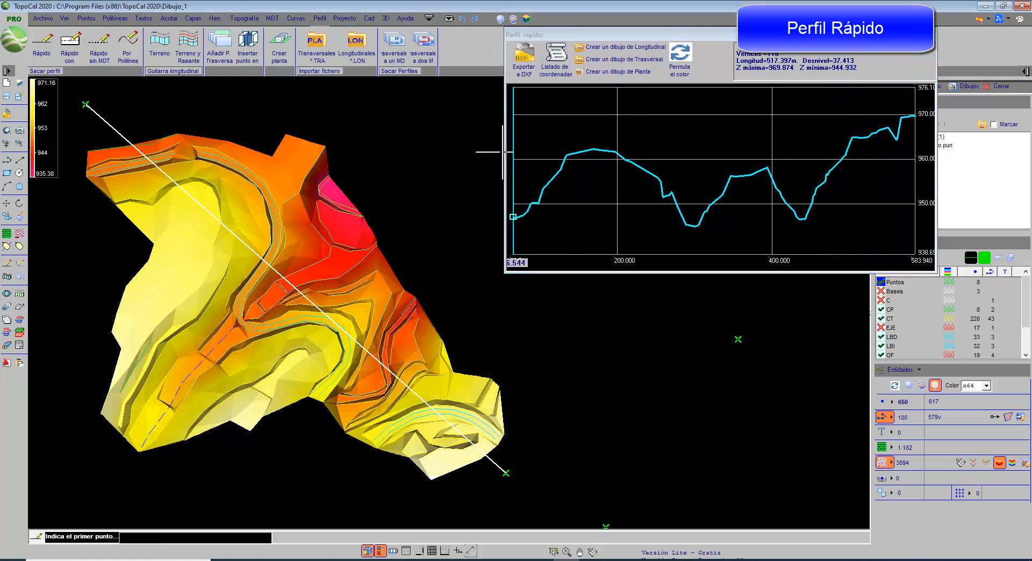
left_click_drag(503, 152, 376, 141)
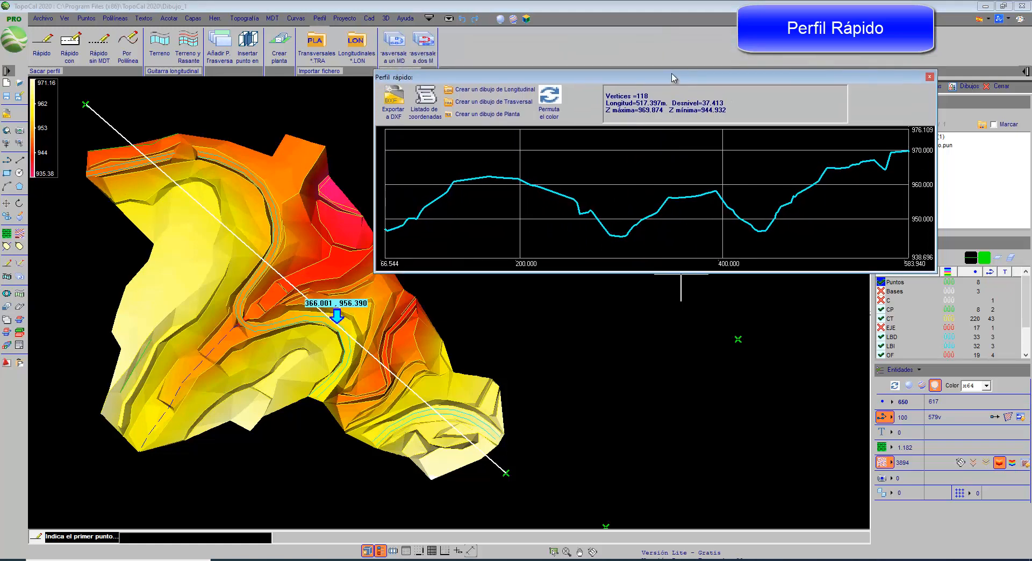
left_click_drag(674, 81, 673, 9)
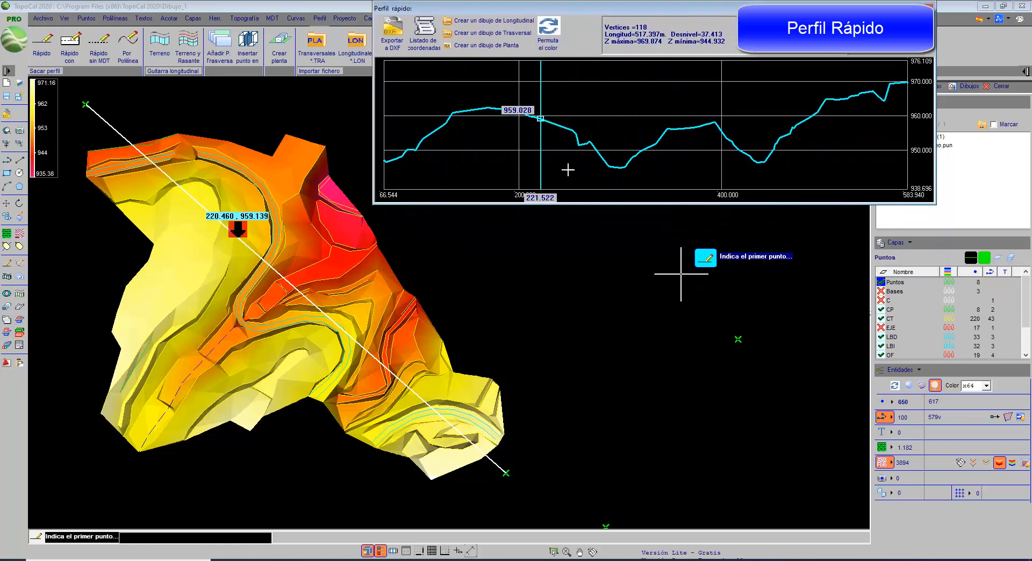